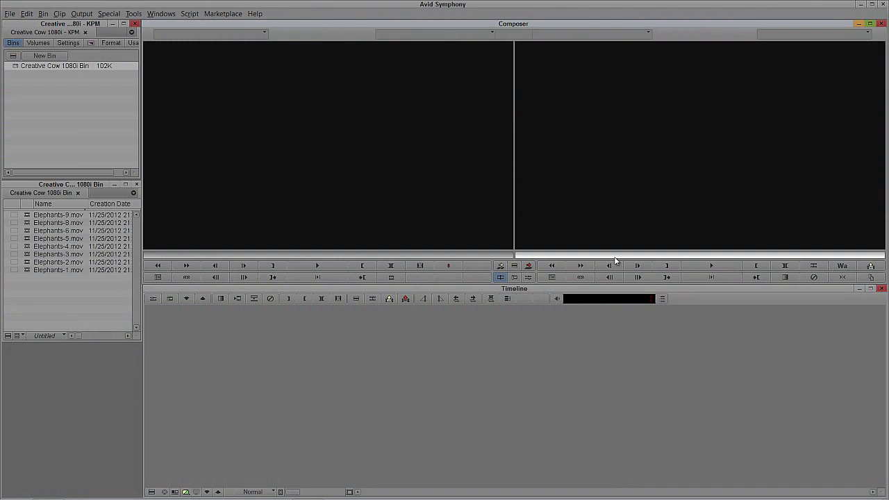
Preview the clips Elephants-1.mov, Elephants-2.mov, Elephants-3.mov and Elephants-5.mov in the source monitor.
{"action": "left_click", "coordinate": [66, 307]}
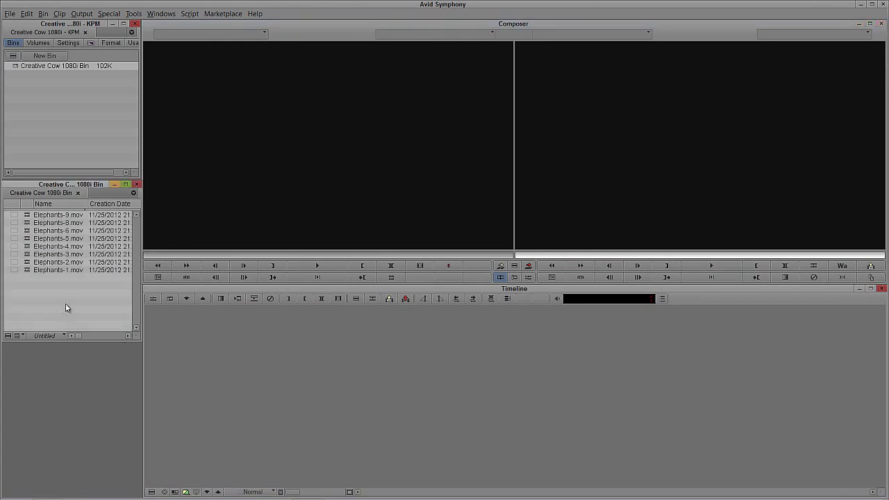
{"action": "double_click", "coordinate": [28, 270]}
{"action": "left_click_drag", "start_coordinate": [215, 254], "coordinate": [229, 253]}
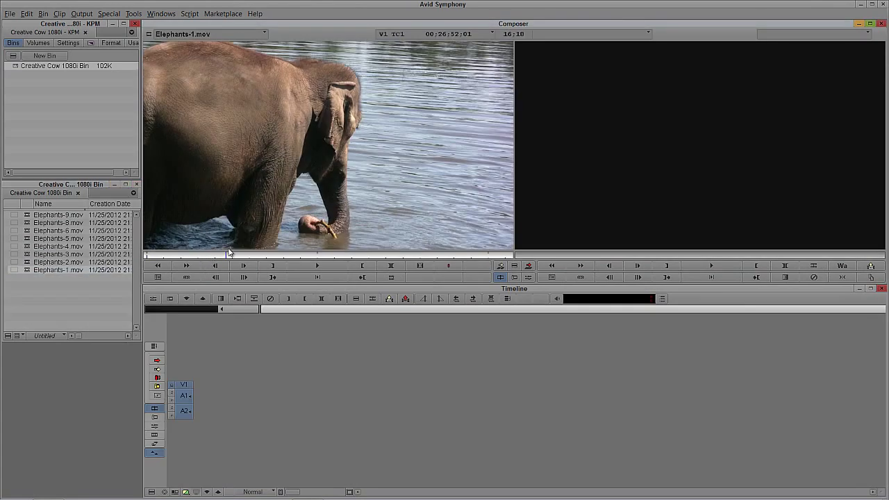
{"action": "double_click", "coordinate": [28, 262]}
{"action": "double_click", "coordinate": [28, 254]}
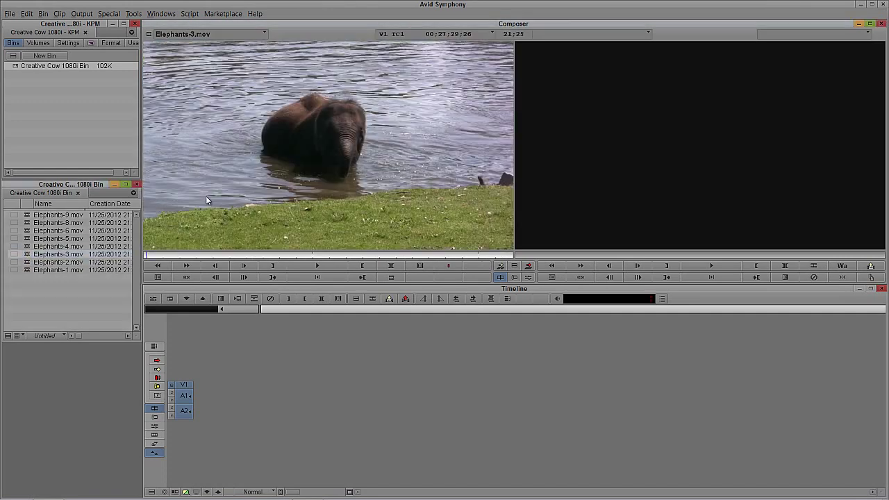
{"action": "left_click", "coordinate": [28, 241]}
{"action": "double_click", "coordinate": [27, 239]}
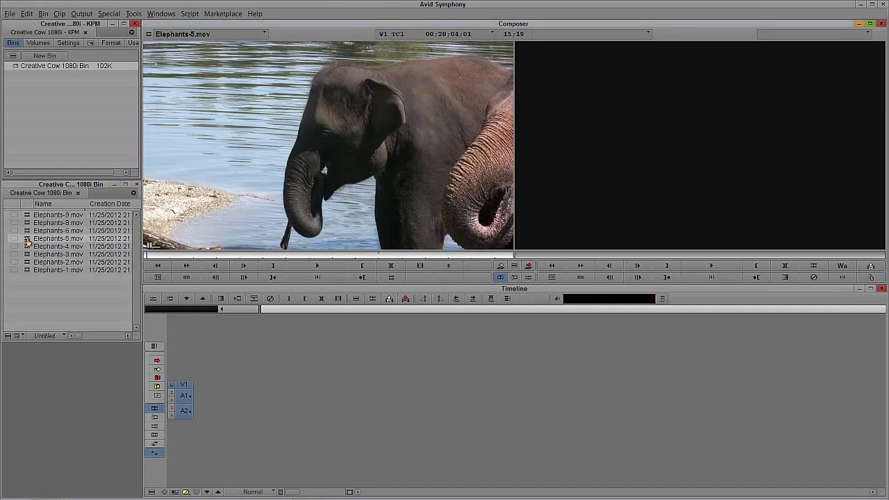
Load Elephants-6.mov, mark a section of about 6 seconds from its middle and splice it into a new sequence.
{"action": "left_click", "coordinate": [26, 231]}
{"action": "double_click", "coordinate": [27, 232]}
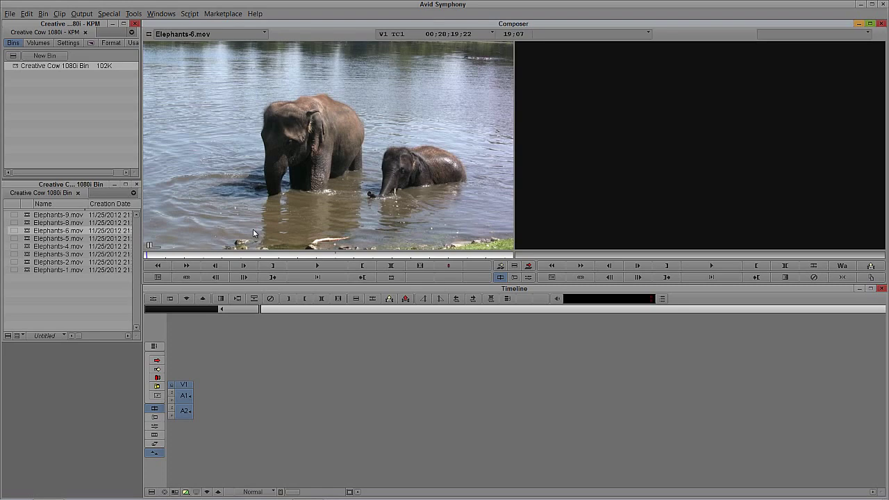
{"action": "left_click", "coordinate": [37, 233]}
{"action": "left_click", "coordinate": [266, 188]}
{"action": "left_click", "coordinate": [247, 257]}
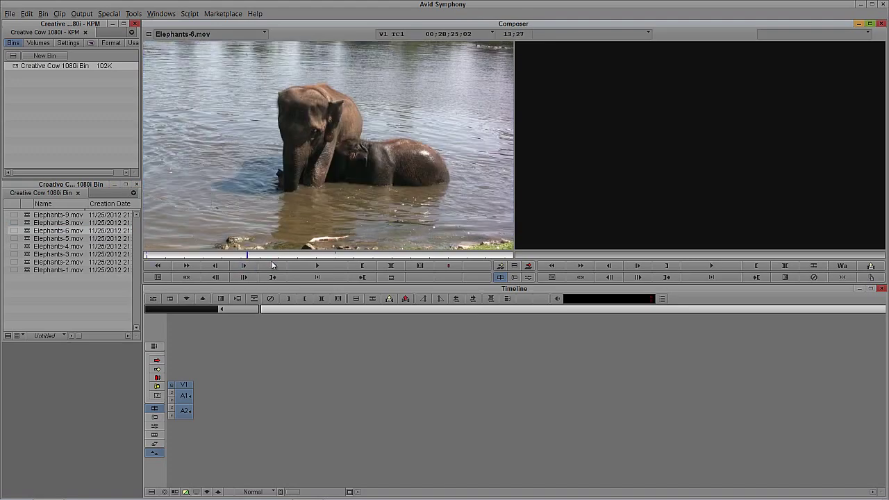
{"action": "left_click", "coordinate": [366, 257]}
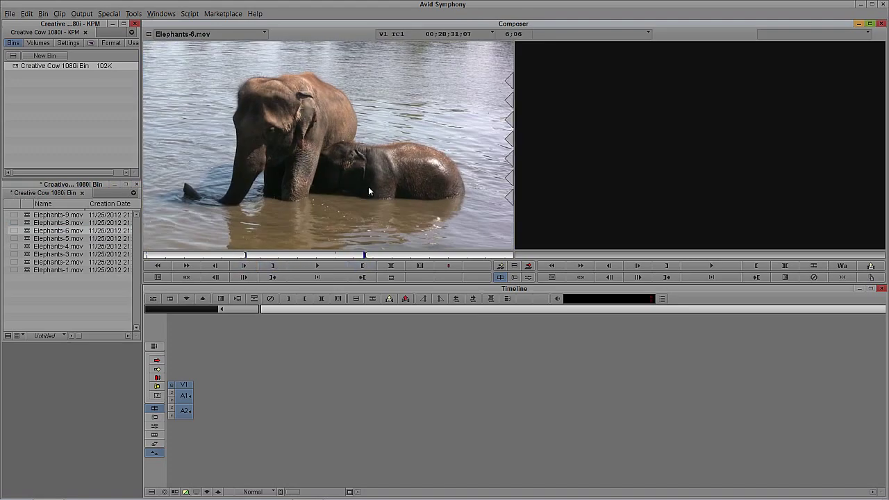
{"action": "key", "text": "v"}
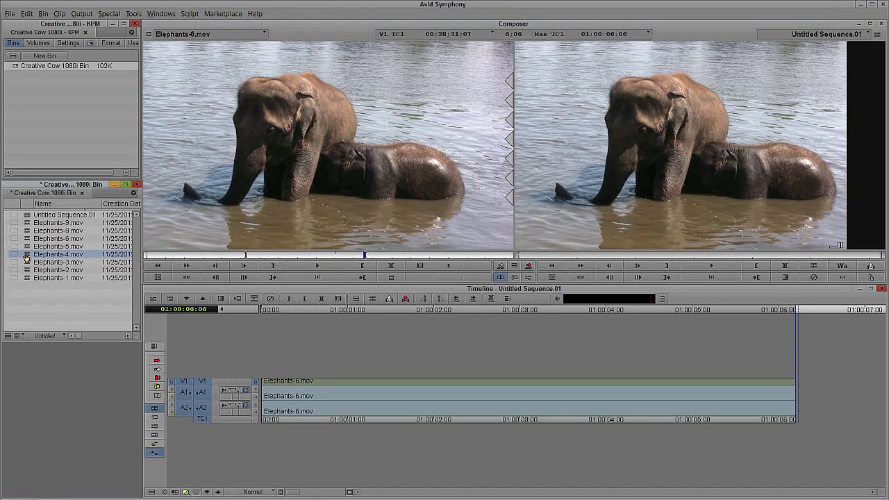
Load Elephants-4.mov, mark a section of about 5 seconds and splice it after the first clip in the sequence.
{"action": "double_click", "coordinate": [31, 254]}
{"action": "left_click", "coordinate": [243, 257]}
{"action": "left_click", "coordinate": [272, 265]}
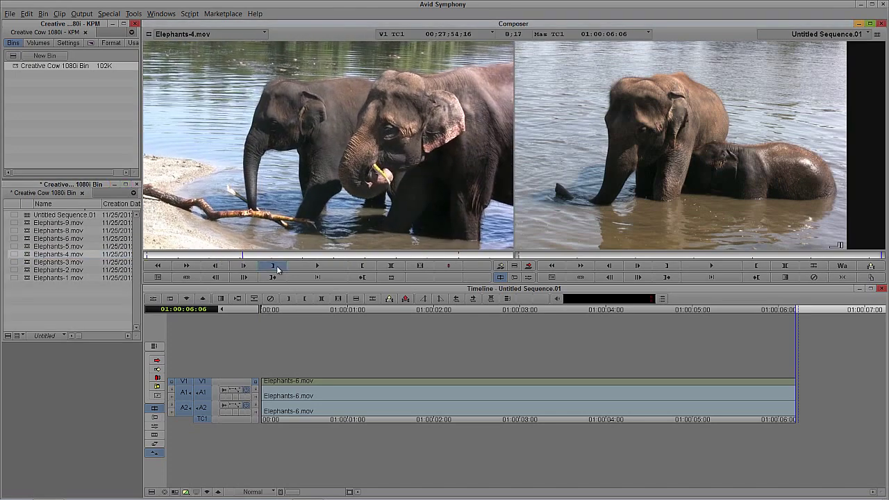
{"action": "left_click_drag", "start_coordinate": [358, 256], "coordinate": [396, 256]}
{"action": "left_click", "coordinate": [362, 266]}
{"action": "key", "text": "v"}
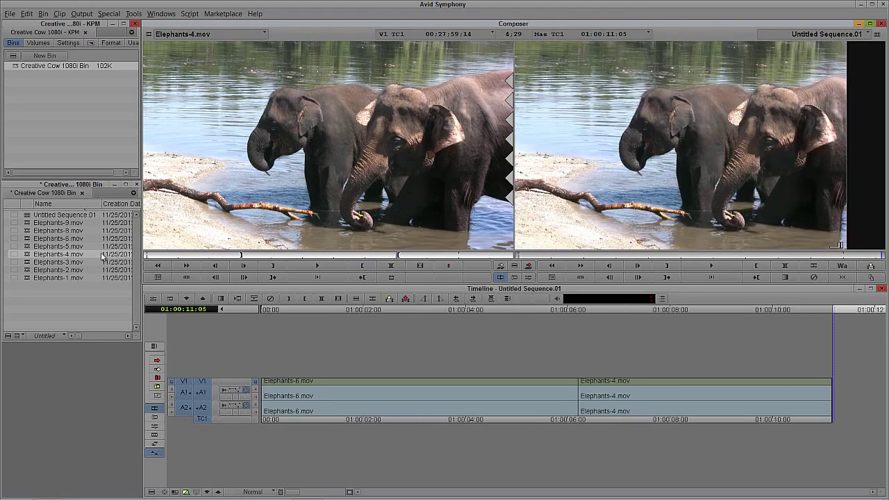
Load Elephants-9.mov, mark about 5 seconds from near its beginning and splice it at the end of the sequence.
{"action": "left_click", "coordinate": [31, 226]}
{"action": "double_click", "coordinate": [31, 223]}
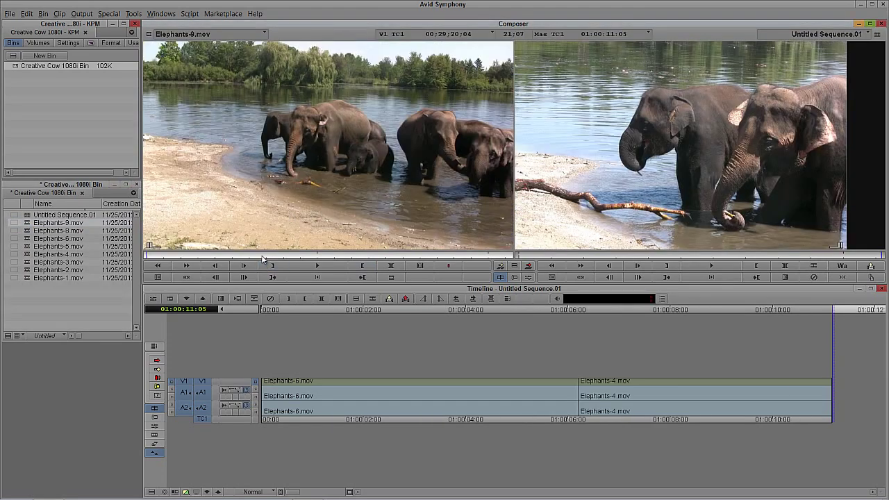
{"action": "left_click_drag", "start_coordinate": [264, 257], "coordinate": [161, 257]}
{"action": "left_click", "coordinate": [238, 262]}
{"action": "left_click", "coordinate": [317, 265]}
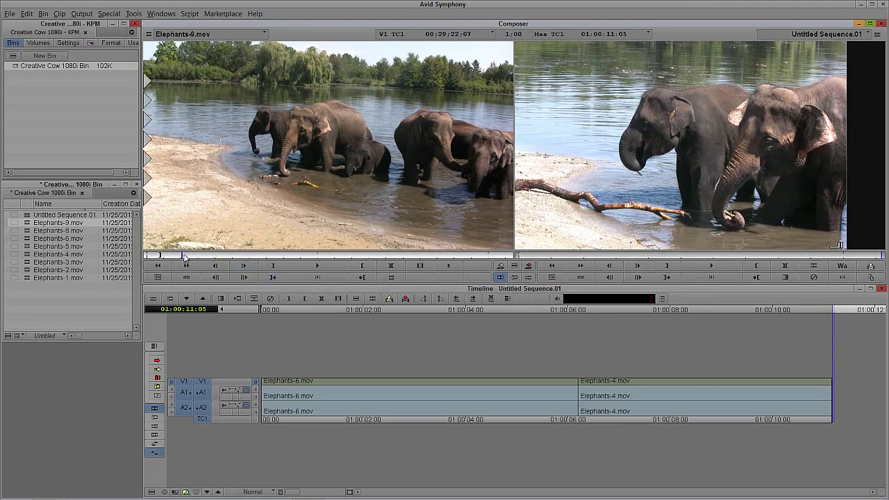
{"action": "left_click", "coordinate": [355, 267]}
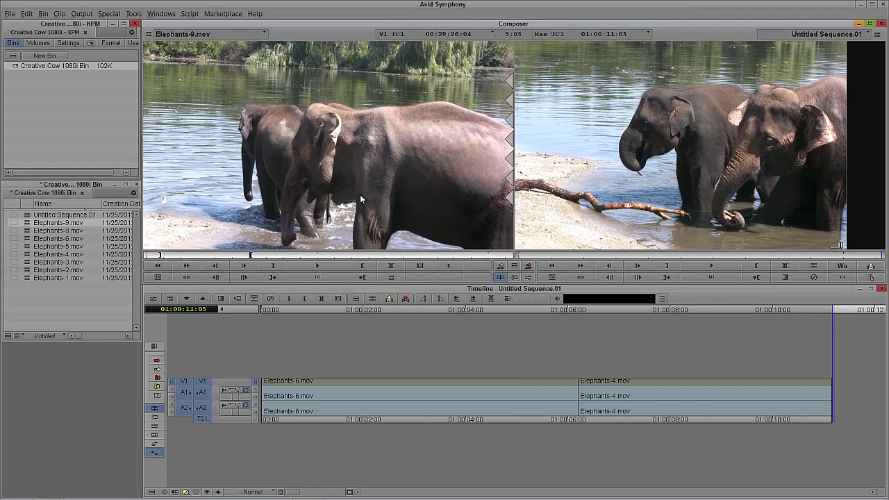
{"action": "key", "text": "v"}
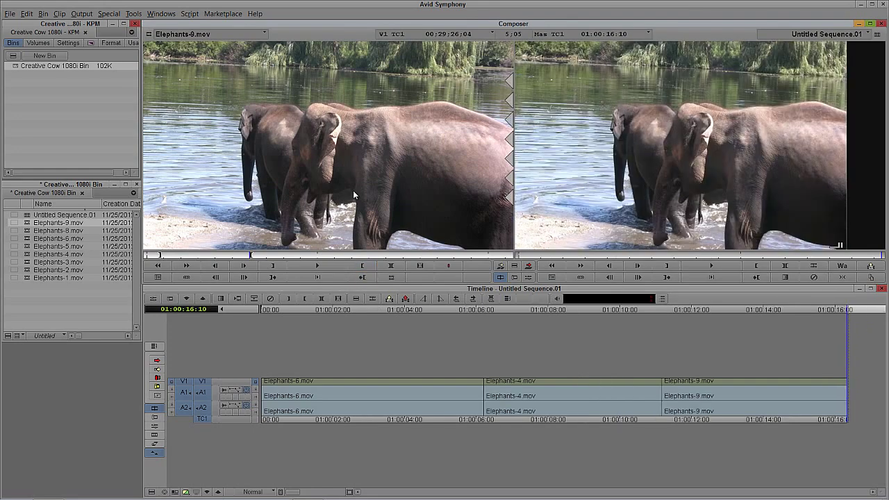
Mark a sequence range covering both cuts, from just before Elephants-4.mov to about 01:00:11:24, just after Elephants-9.mov starts.
{"action": "left_click_drag", "start_coordinate": [466, 395], "coordinate": [478, 397]}
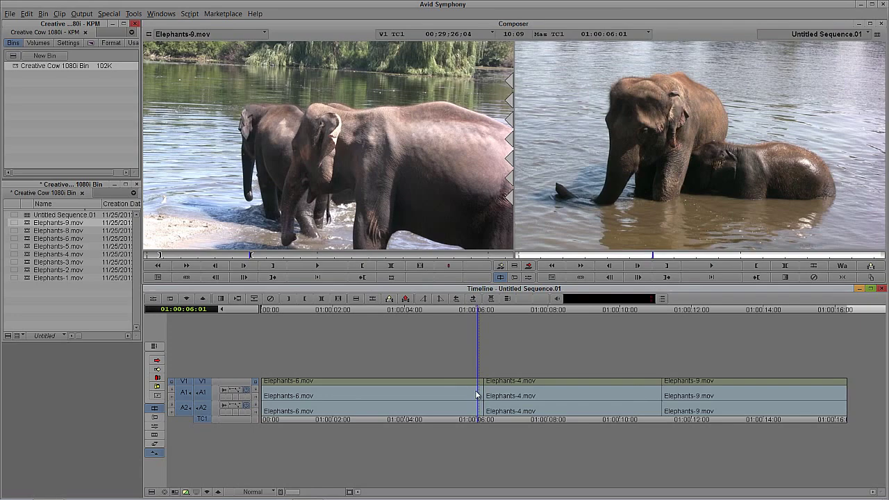
{"action": "left_click", "coordinate": [201, 408]}
{"action": "left_click", "coordinate": [201, 393]}
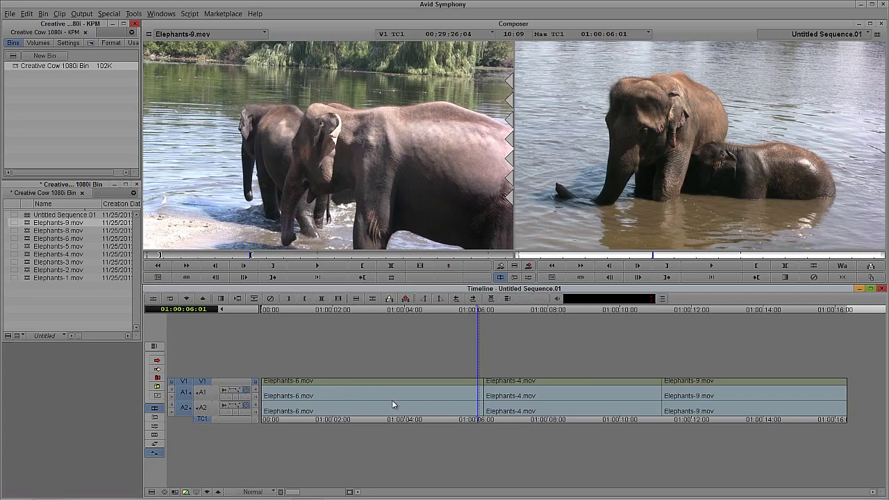
{"action": "left_click_drag", "start_coordinate": [476, 396], "coordinate": [570, 396]}
{"action": "left_click_drag", "start_coordinate": [638, 390], "coordinate": [686, 393]}
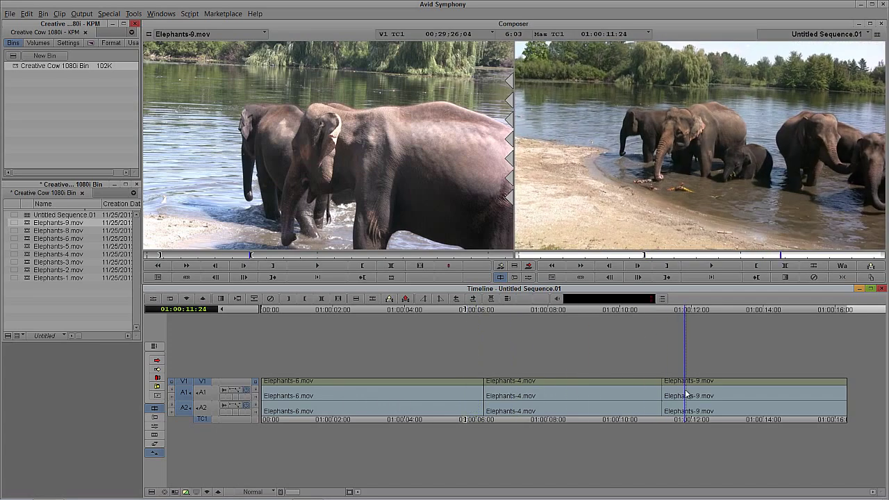
Add a 15-frame Dissolve, centered on the cut, to all transitions between the In and Out marks on V1.
{"action": "key", "text": "backslash"}
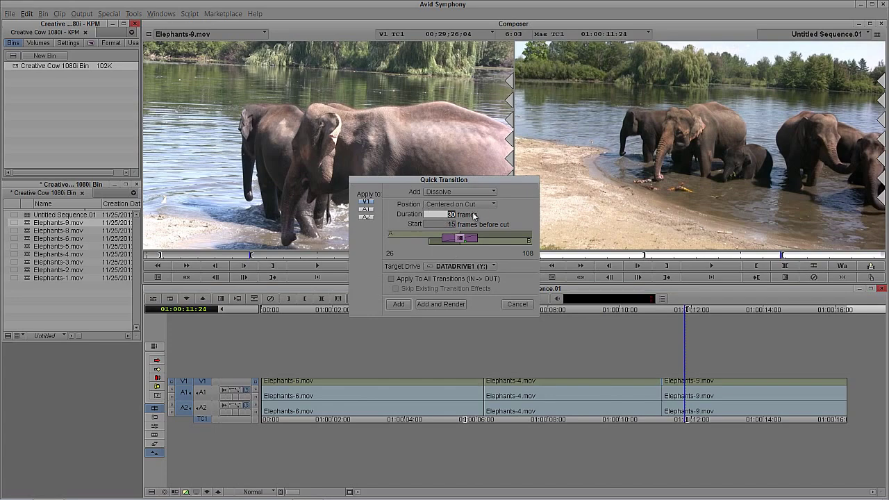
{"action": "type", "text": "15"}
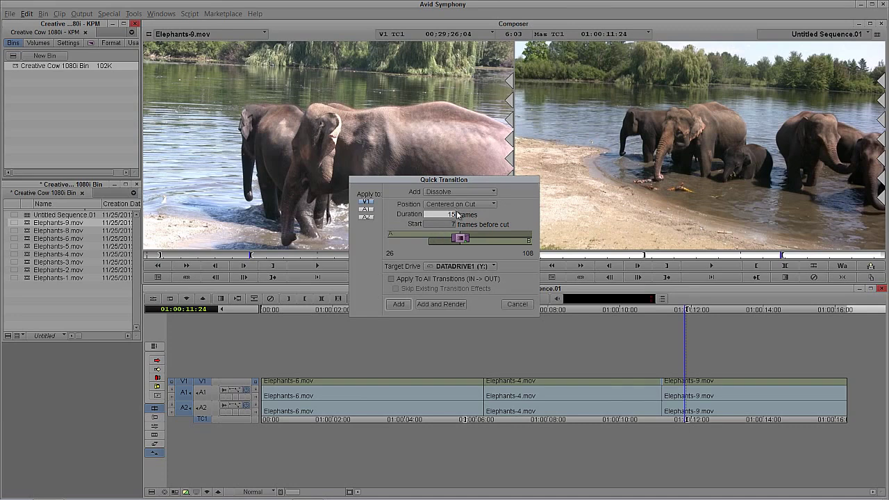
{"action": "key", "text": "Tab"}
{"action": "left_click", "coordinate": [398, 304]}
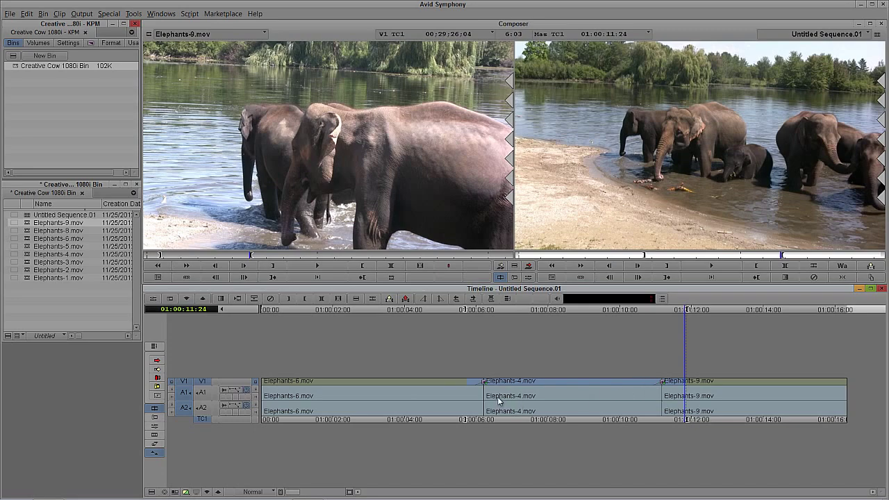
Mute audio tracks A1 and A2 and play the sequence through the first dissolve.
{"action": "left_click_drag", "start_coordinate": [507, 395], "coordinate": [456, 391]}
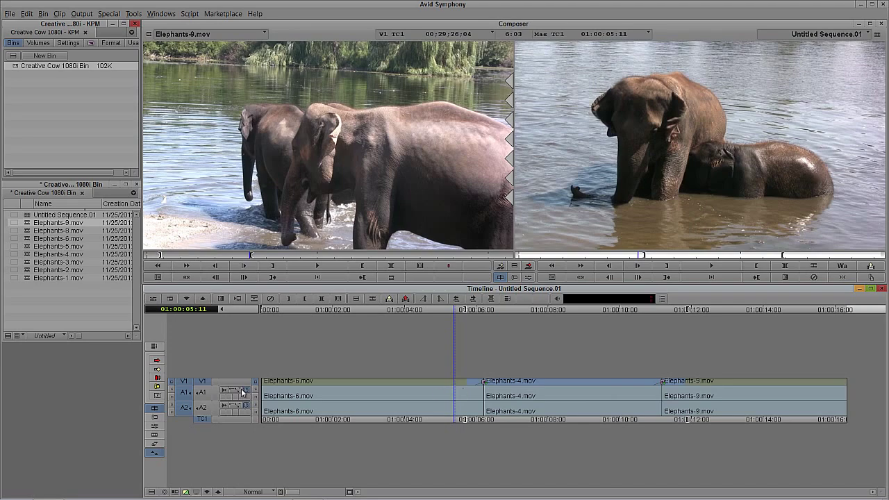
{"action": "left_click_drag", "start_coordinate": [254, 412], "coordinate": [254, 397]}
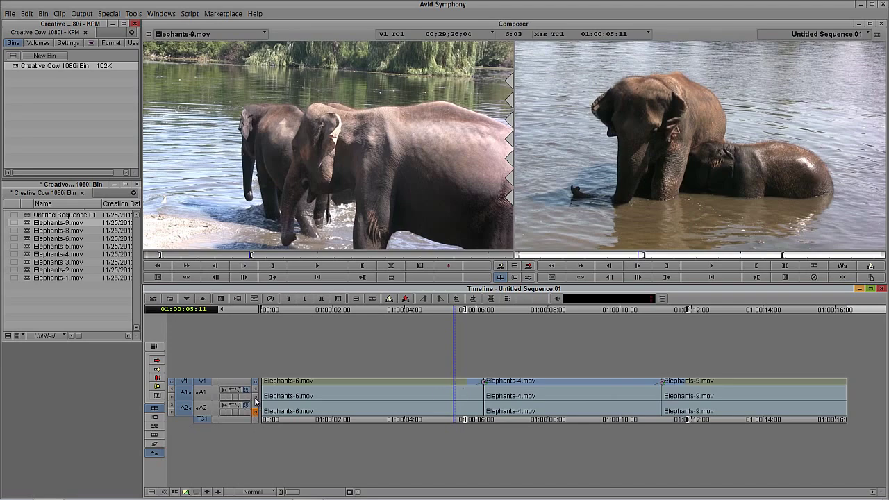
{"action": "left_click", "coordinate": [377, 397]}
{"action": "left_click", "coordinate": [450, 410]}
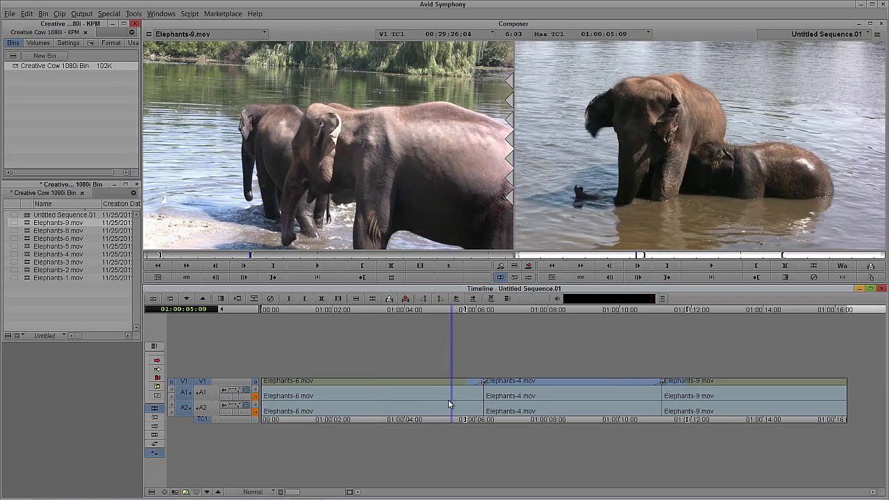
{"action": "key", "text": "space"}
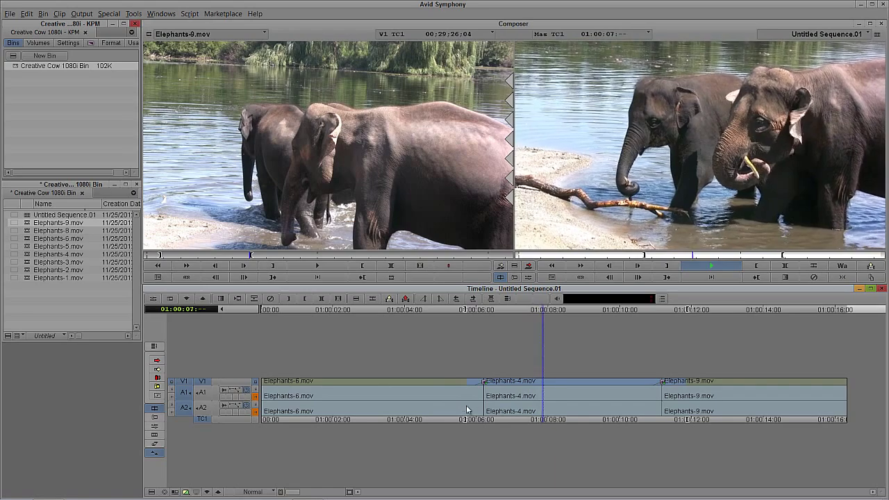
Render the dissolves between the In and Out marks to DATADRIVE1 (Y:) and play the sequence from before the first one.
{"action": "left_click", "coordinate": [472, 401]}
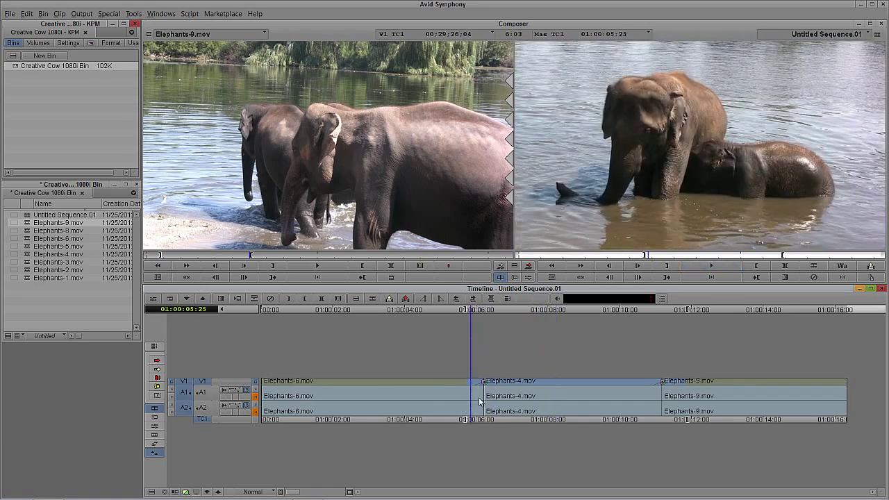
{"action": "left_click", "coordinate": [60, 14]}
{"action": "left_click", "coordinate": [81, 209]}
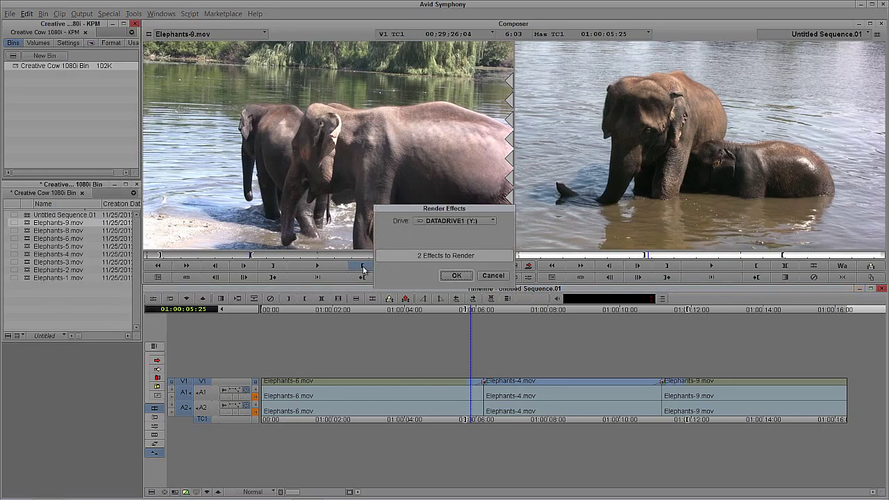
{"action": "left_click", "coordinate": [454, 279]}
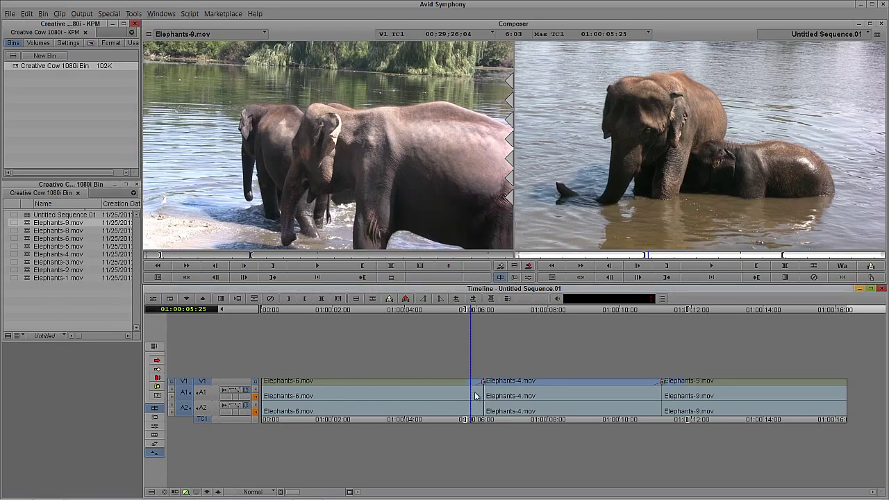
{"action": "left_click_drag", "start_coordinate": [476, 396], "coordinate": [426, 395]}
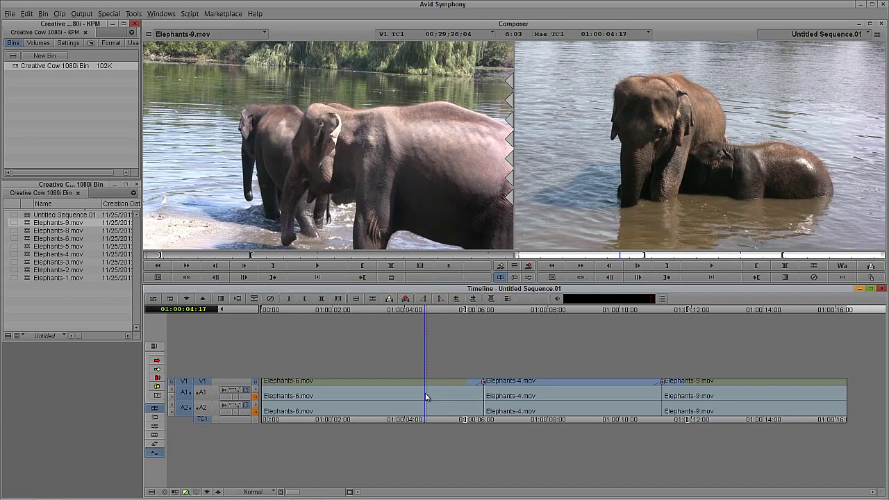
{"action": "key", "text": "l"}
Add a second video track above V1 and create a new title in the Avid Title Tool.
{"action": "key", "text": "ctrl+y"}
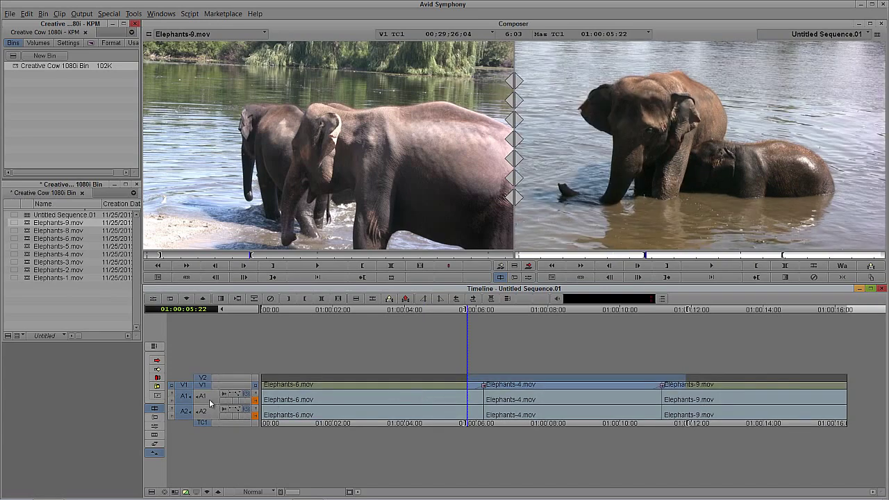
{"action": "left_click", "coordinate": [60, 13]}
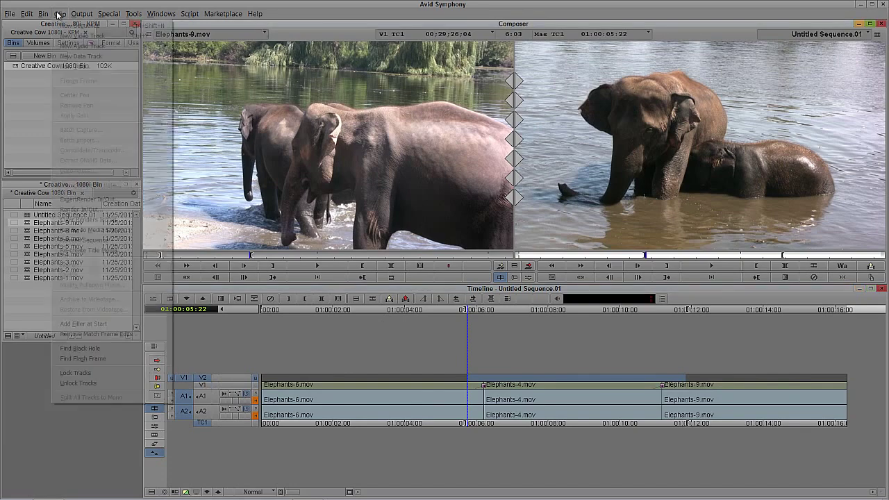
{"action": "mouse_move", "coordinate": [73, 243]}
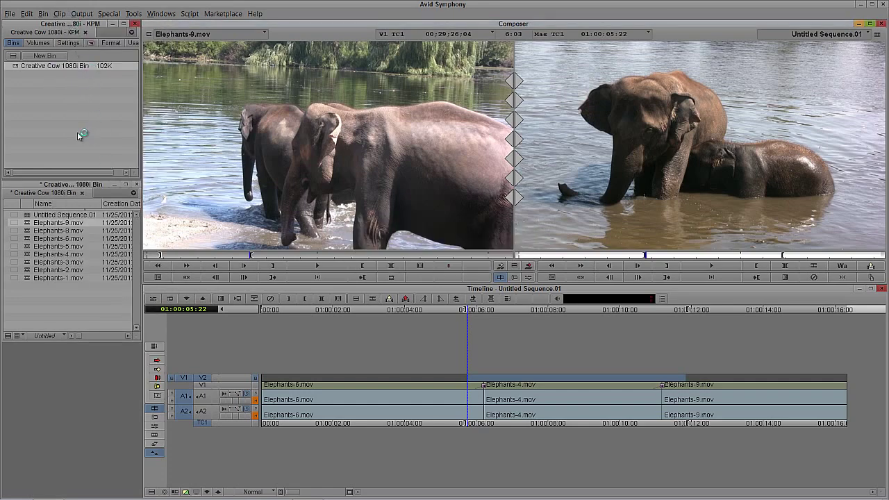
{"action": "left_click", "coordinate": [428, 259]}
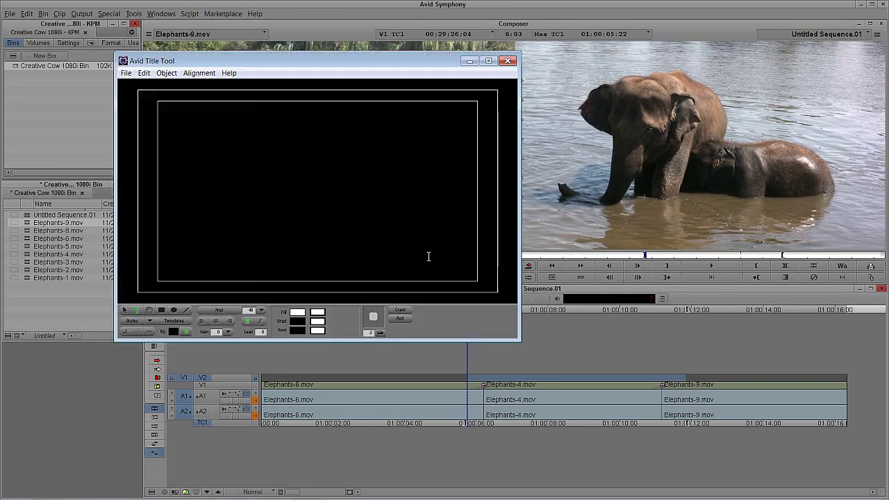
Enter the title text "FUN AT THE ZOO!" in the upper part of the frame.
{"action": "left_click", "coordinate": [173, 126]}
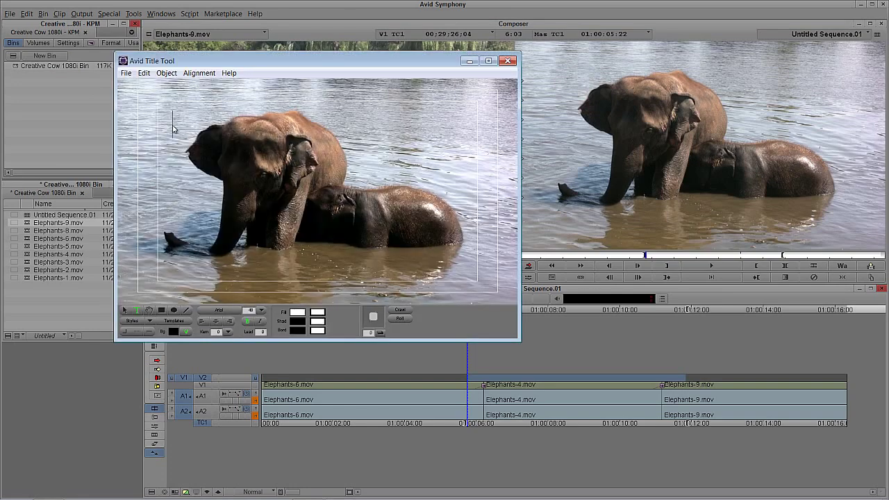
{"action": "type", "text": "FUN a"}
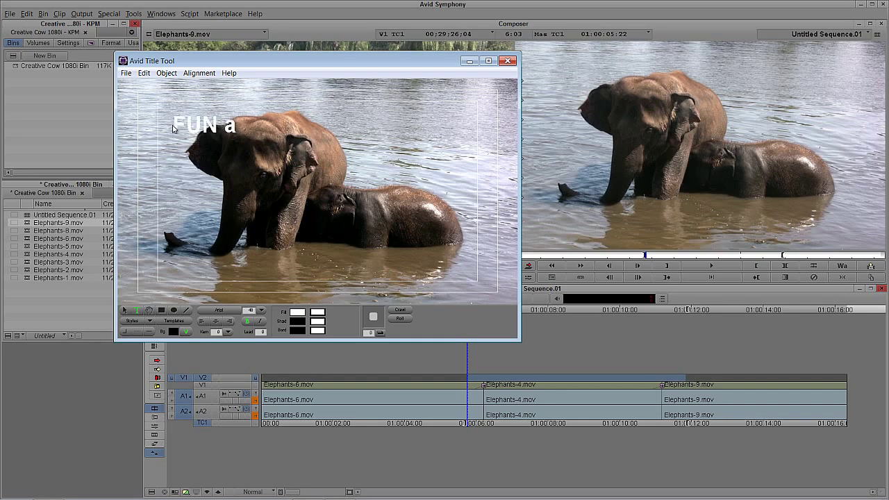
{"action": "key", "text": "BackSpace"}
{"action": "type", "text": "AT THE"}
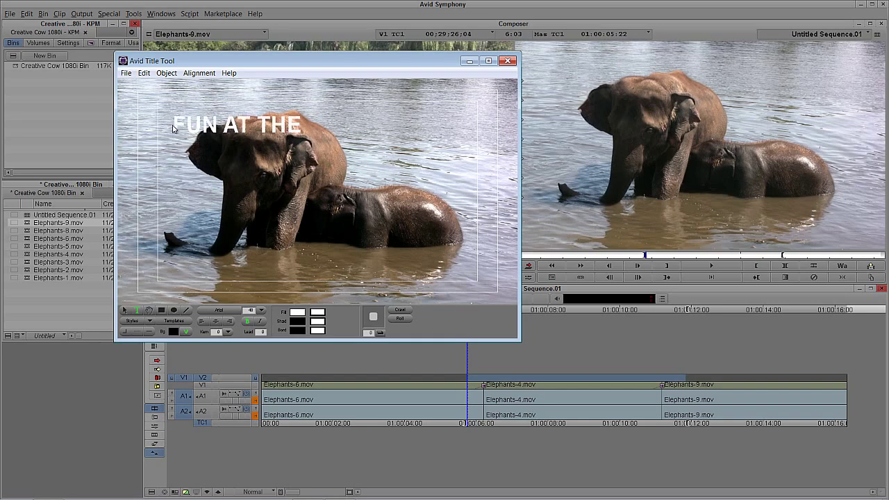
{"action": "type", "text": " ZOO!"}
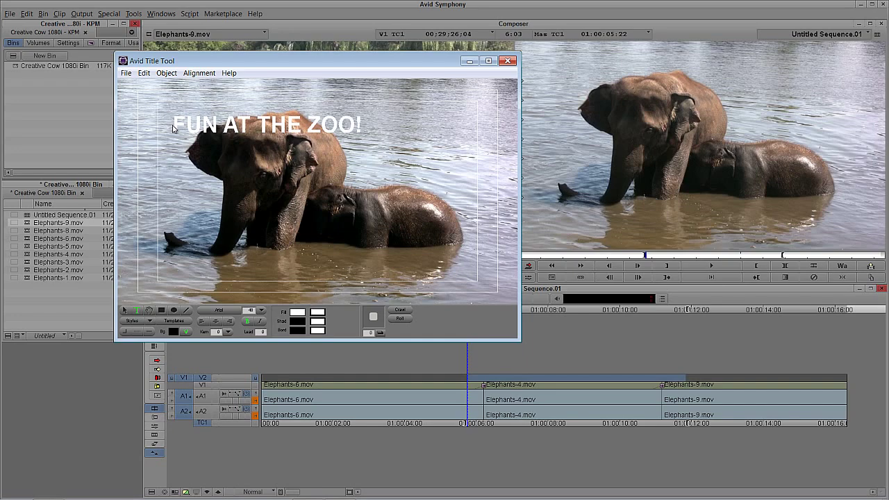
Set the title text's font to Impact and move the text to the upper-left corner of the title-safe area.
{"action": "left_click", "coordinate": [124, 310]}
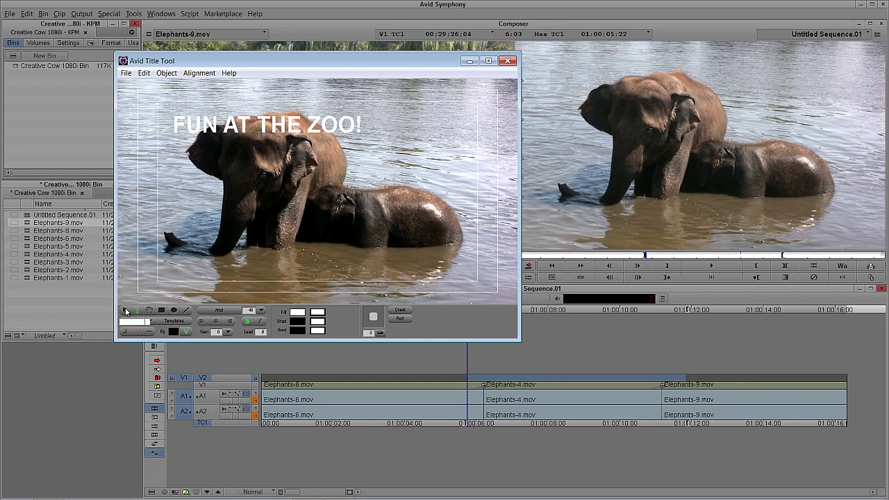
{"action": "left_click", "coordinate": [219, 310]}
{"action": "key", "text": "p"}
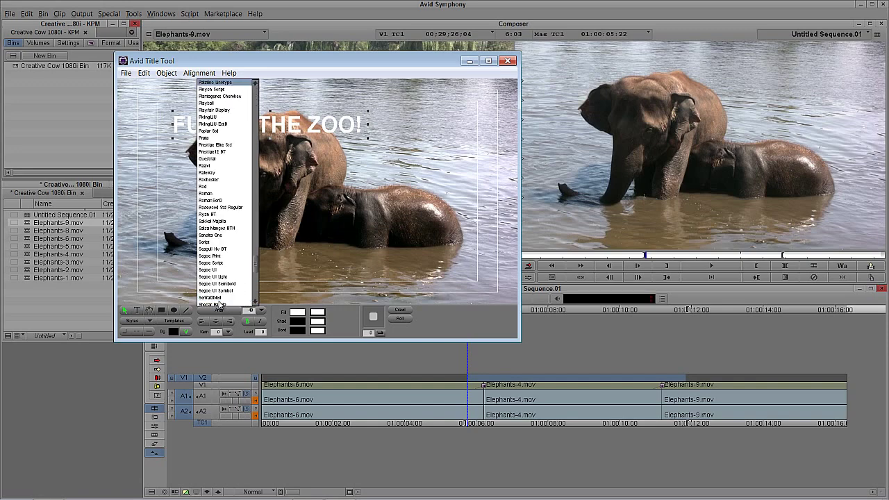
{"action": "key", "text": "i"}
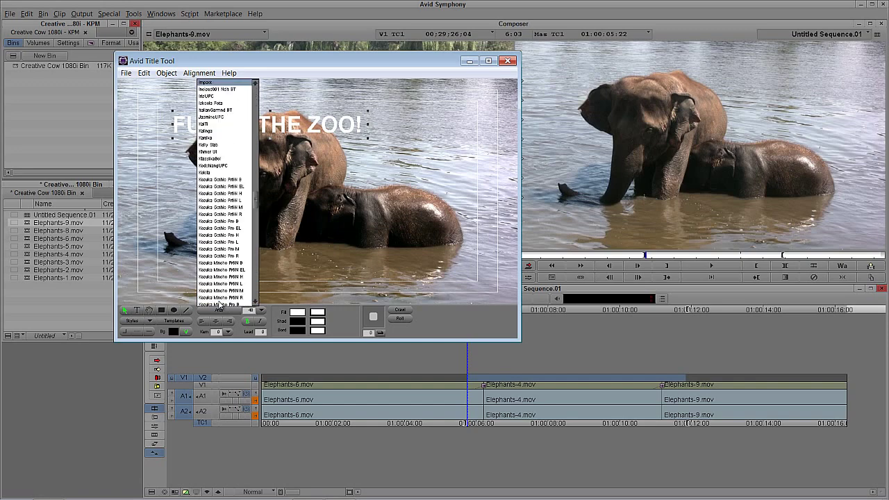
{"action": "key", "text": "Return"}
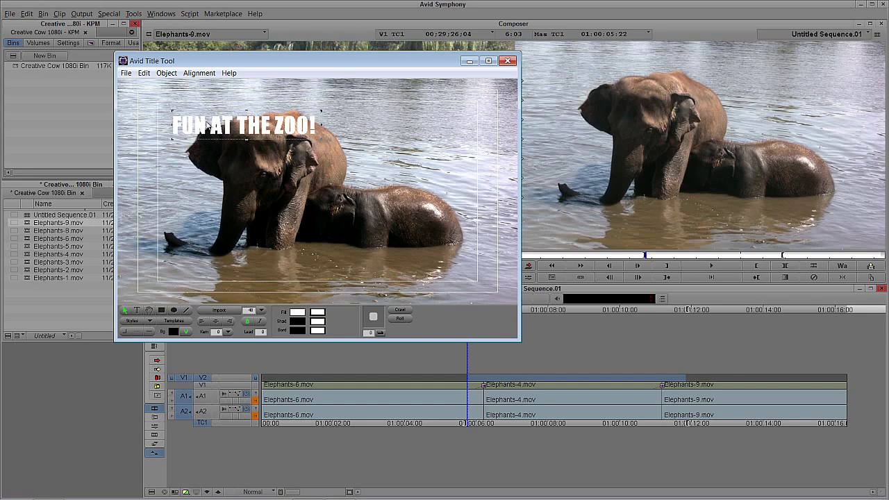
{"action": "left_click_drag", "start_coordinate": [194, 112], "coordinate": [179, 98]}
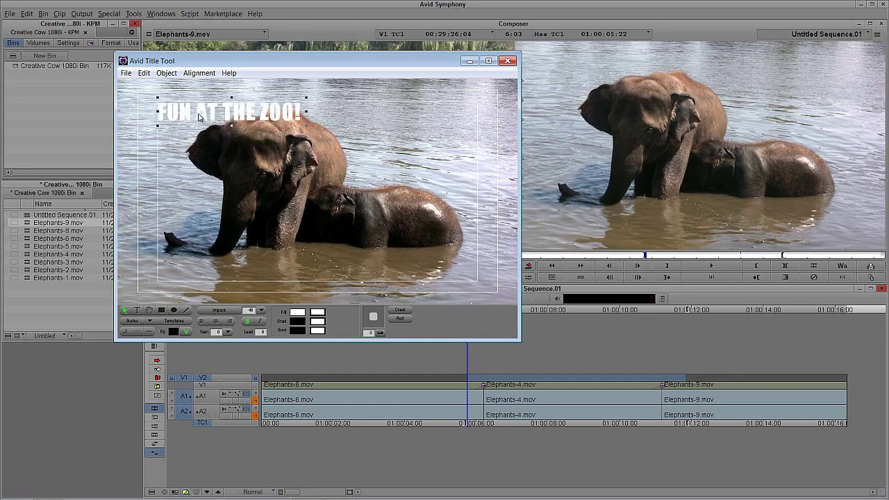
Give the title text a drop shadow with a depth of 2 and a soft shadow with a softness of 4.
{"action": "left_click", "coordinate": [379, 334]}
{"action": "left_click", "coordinate": [379, 333]}
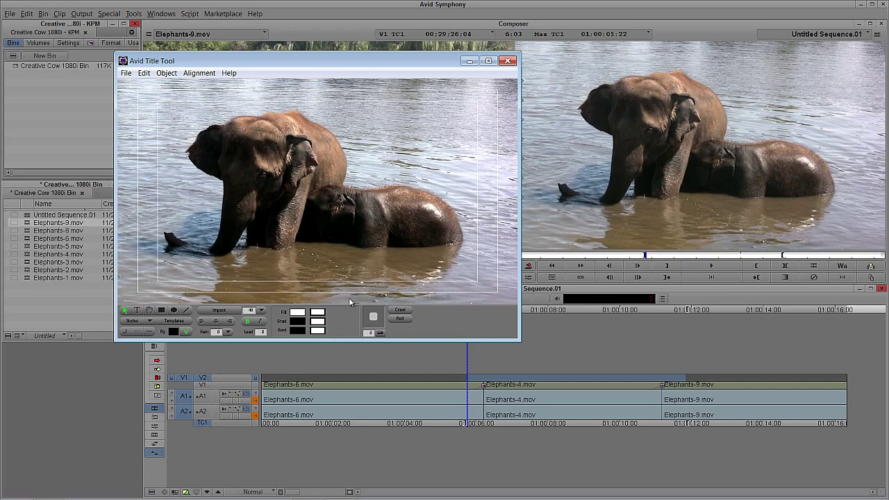
{"action": "left_click", "coordinate": [369, 332]}
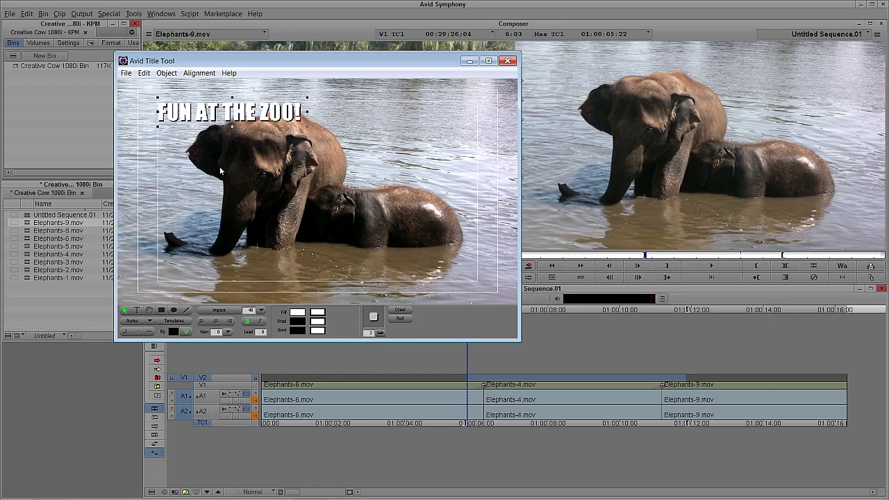
{"action": "left_click", "coordinate": [479, 270]}
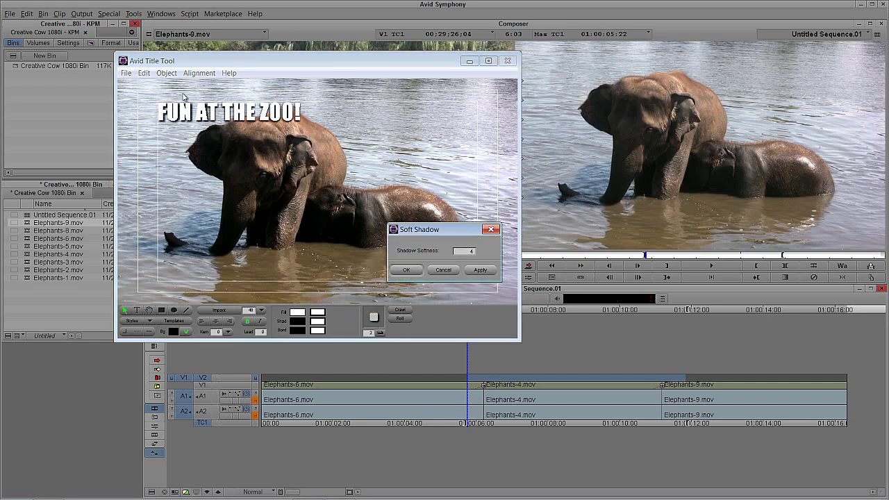
{"action": "left_click", "coordinate": [406, 269]}
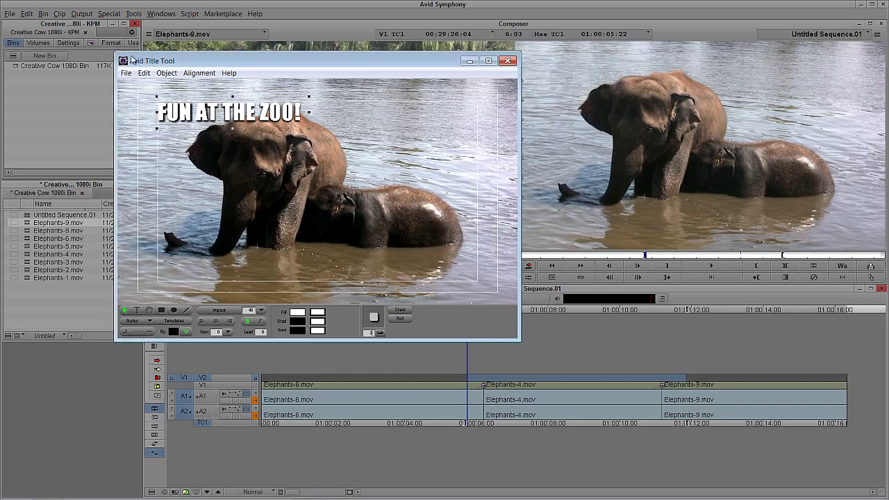
Save the title as "Fun at the NOT Zoo" in the Creative Cow 1080i Bin, on DATADRIVE1 (Y:) at DNxHD 145 MXF.
{"action": "left_click", "coordinate": [126, 73]}
{"action": "left_click", "coordinate": [136, 100]}
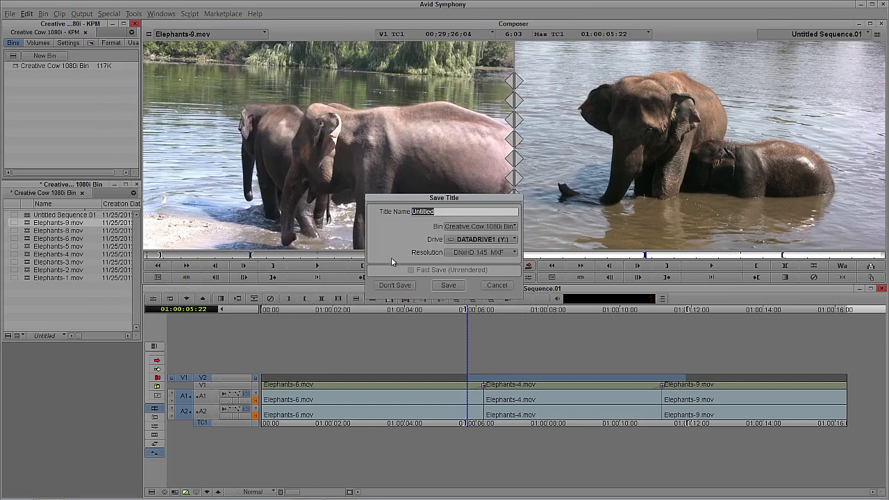
{"action": "type", "text": "Fun at the NOT"}
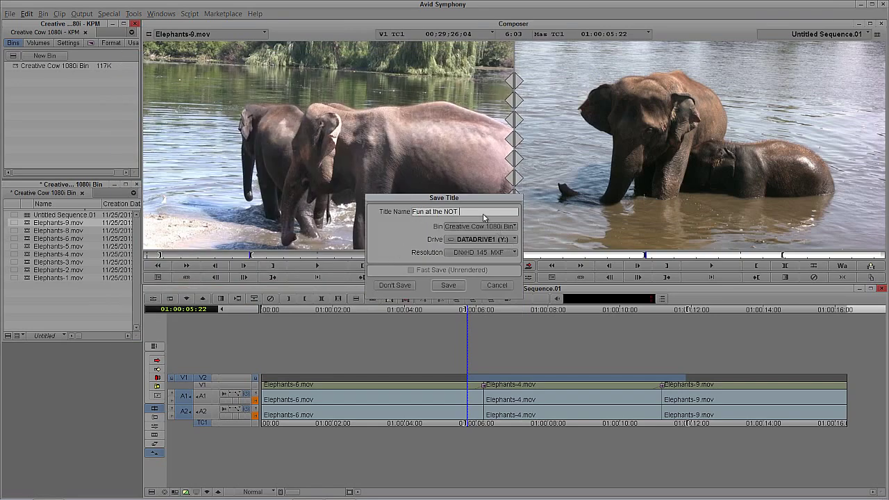
{"action": "type", "text": " Zoo!"}
{"action": "key", "text": "BackSpace"}
{"action": "left_click", "coordinate": [449, 285]}
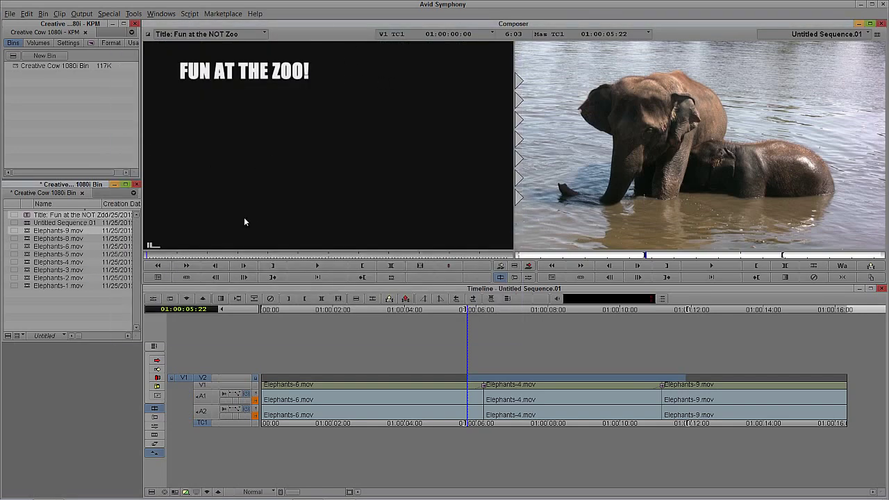
Overwrite the title onto V2, starting about two seconds into the sequence and ending over the Elephants-9.mov clip.
{"action": "left_click", "coordinate": [257, 256]}
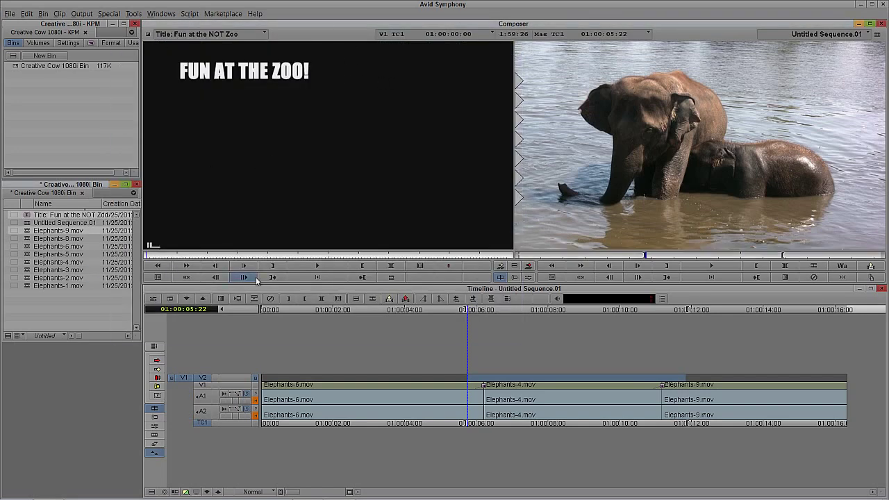
{"action": "left_click", "coordinate": [341, 399]}
{"action": "left_click_drag", "start_coordinate": [383, 394], "coordinate": [514, 393]}
{"action": "key", "text": "b"}
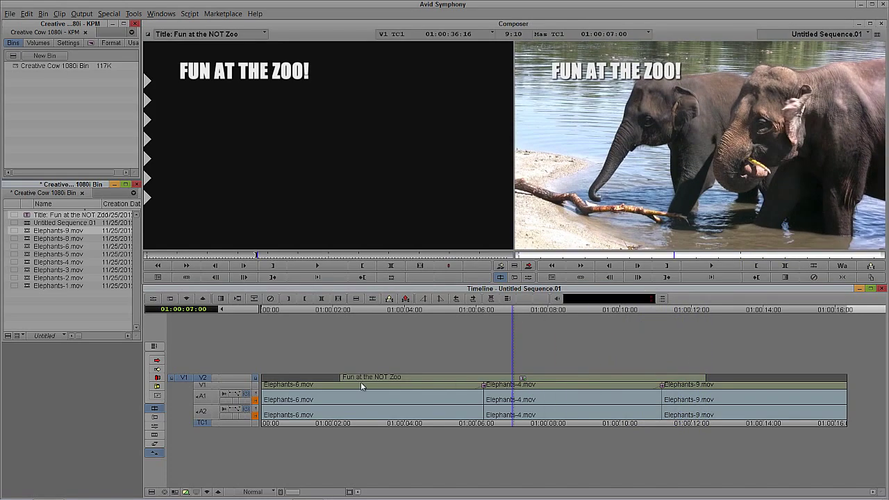
Mark In and Out around the title and add 15-frame Dissolves, centered on the cut, to both of its ends on V2.
{"action": "left_click", "coordinate": [338, 391]}
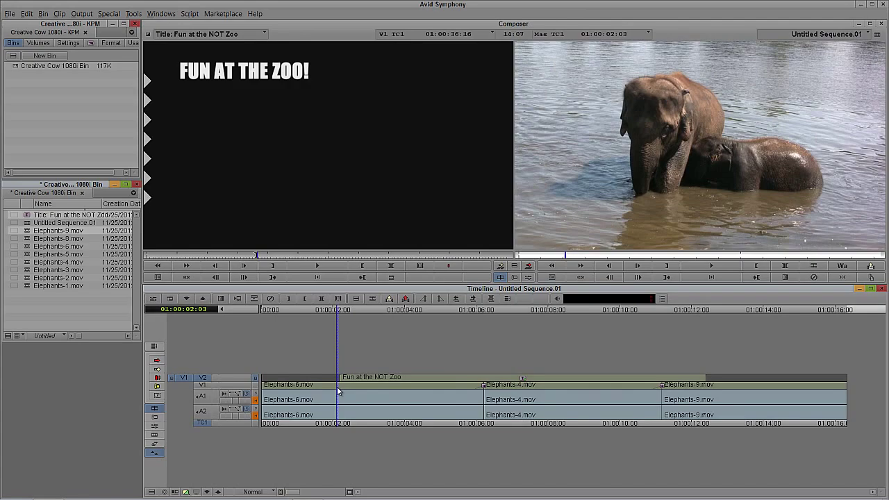
{"action": "left_click_drag", "start_coordinate": [338, 391], "coordinate": [716, 393]}
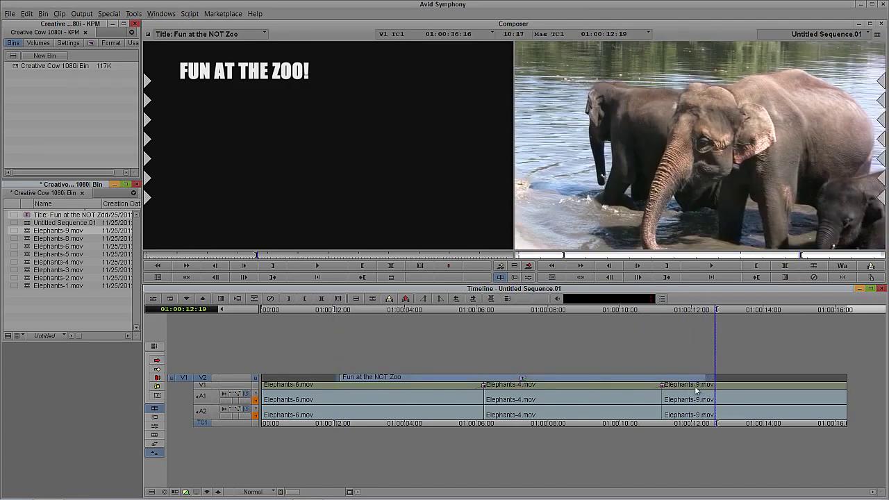
{"action": "key", "text": "backslash"}
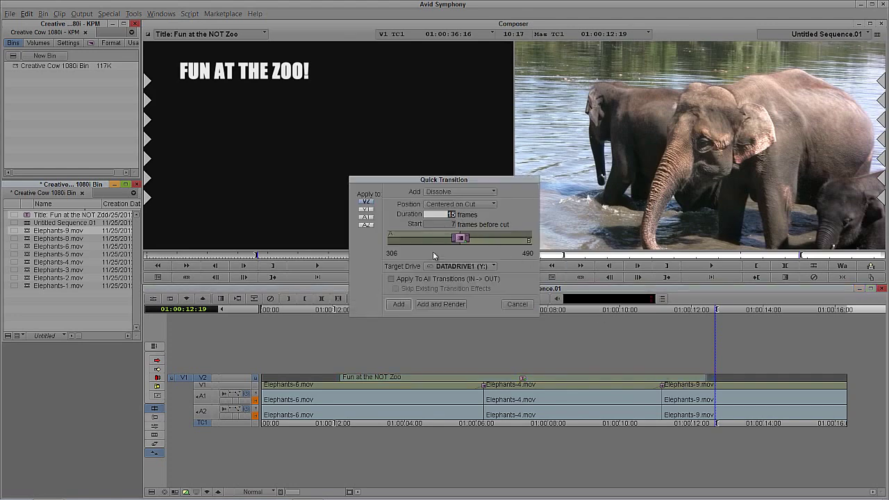
{"action": "left_click", "coordinate": [405, 306]}
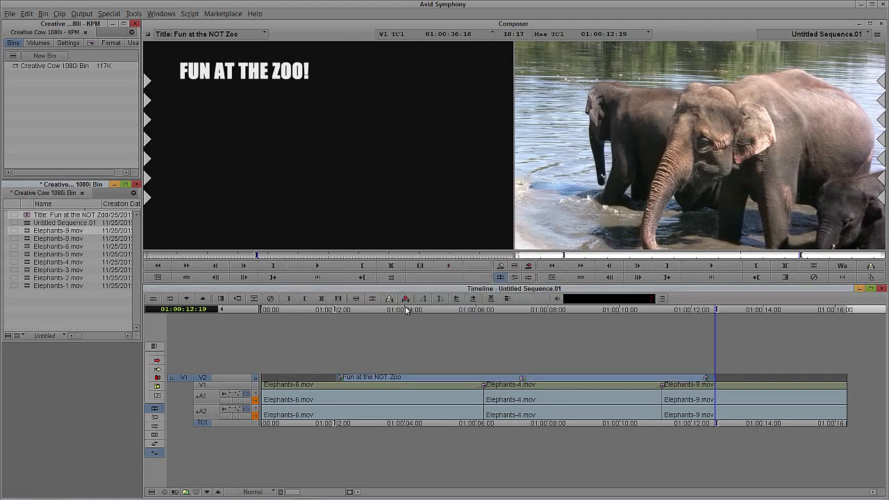
Move the playhead ahead of the title and render the effects between the In and Out marks.
{"action": "left_click", "coordinate": [323, 397]}
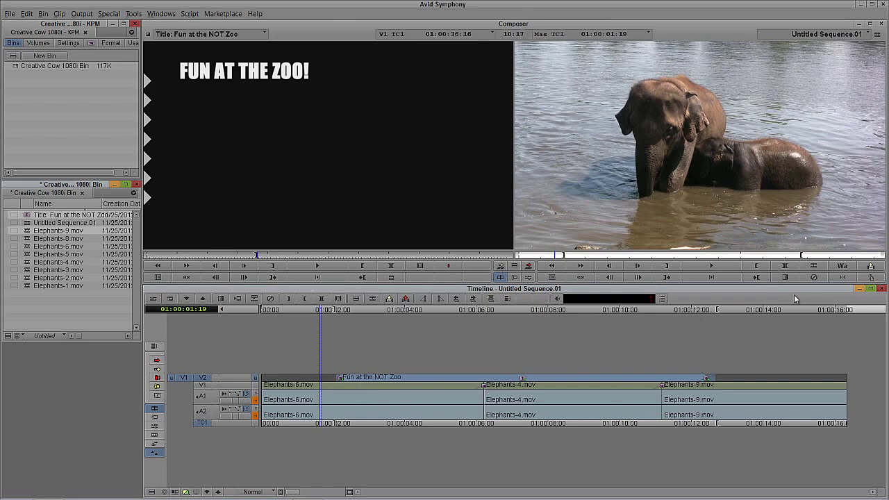
{"action": "left_click", "coordinate": [59, 14]}
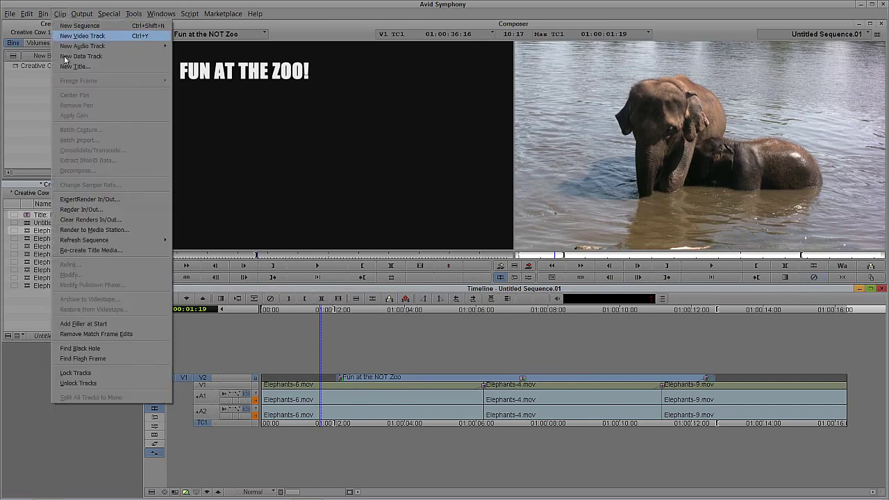
{"action": "left_click", "coordinate": [81, 209]}
{"action": "left_click", "coordinate": [457, 279]}
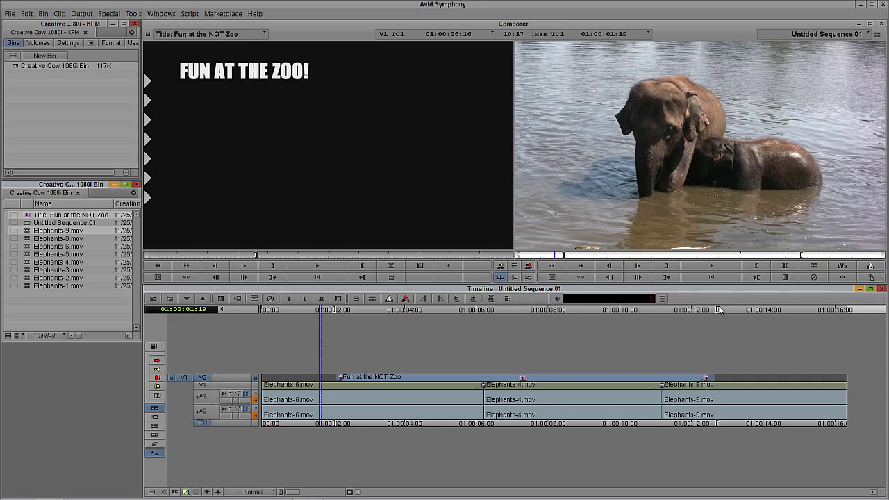
Scrub through the titled section and its dissolves, ending at the start of the sequence.
{"action": "left_click", "coordinate": [635, 391]}
{"action": "left_click", "coordinate": [661, 386]}
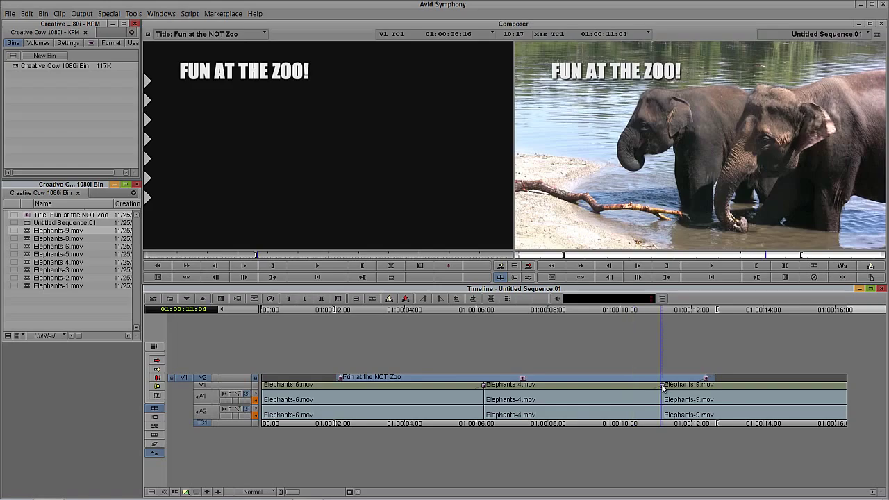
{"action": "left_click_drag", "start_coordinate": [661, 387], "coordinate": [452, 405]}
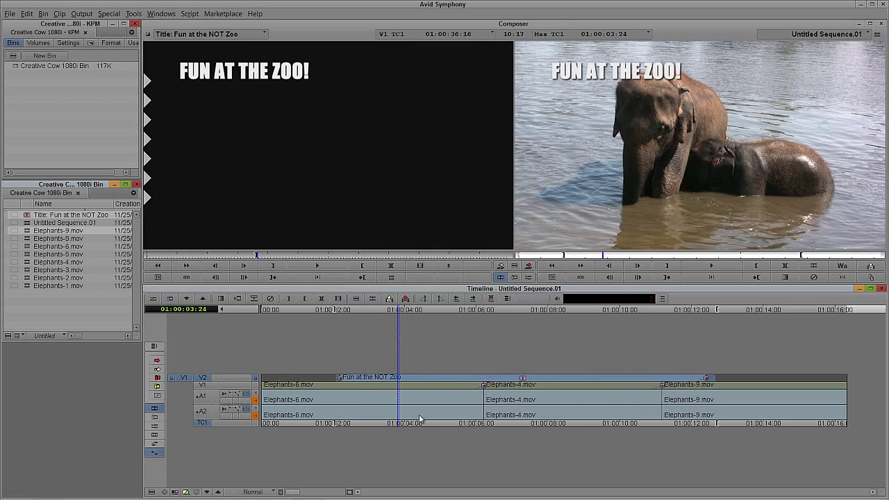
{"action": "left_click", "coordinate": [459, 402]}
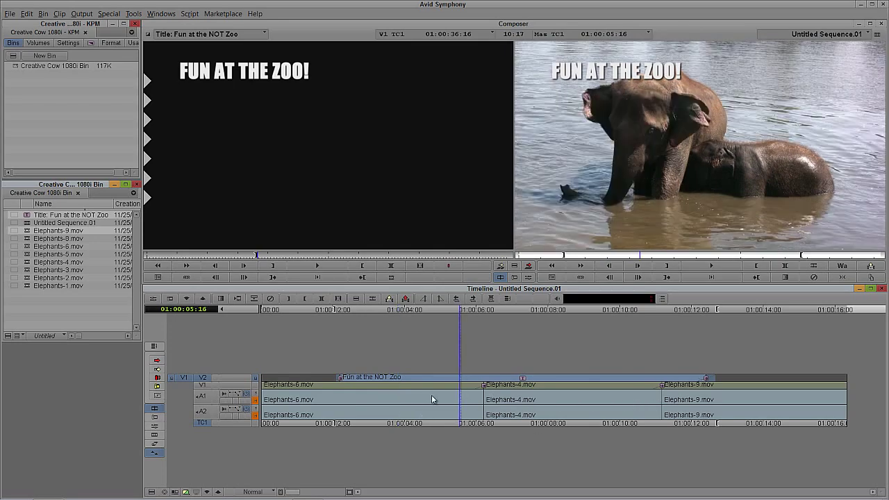
{"action": "left_click_drag", "start_coordinate": [431, 399], "coordinate": [243, 397]}
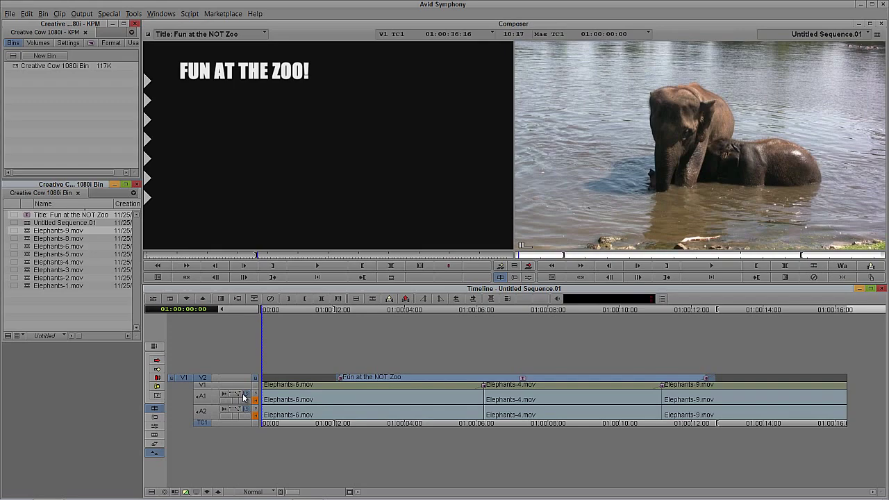
Load the Elephants-9.mov clip from the bin into the source monitor.
{"action": "left_click", "coordinate": [40, 318]}
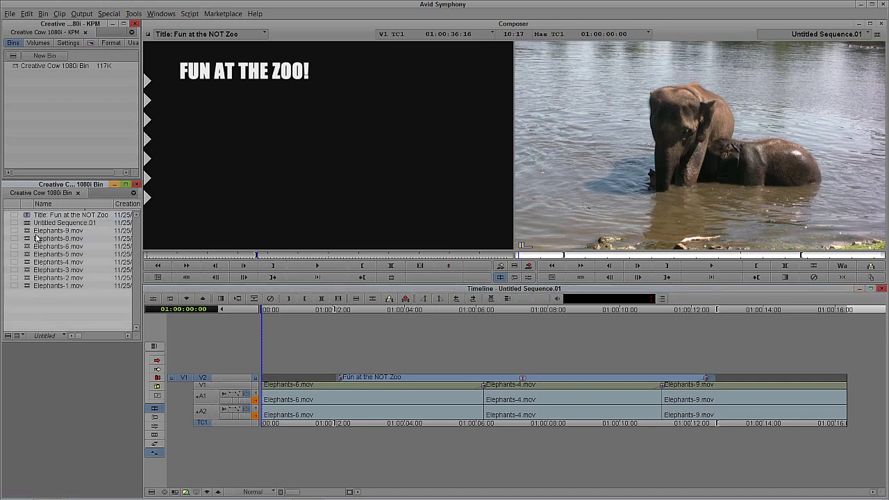
{"action": "left_click", "coordinate": [26, 234]}
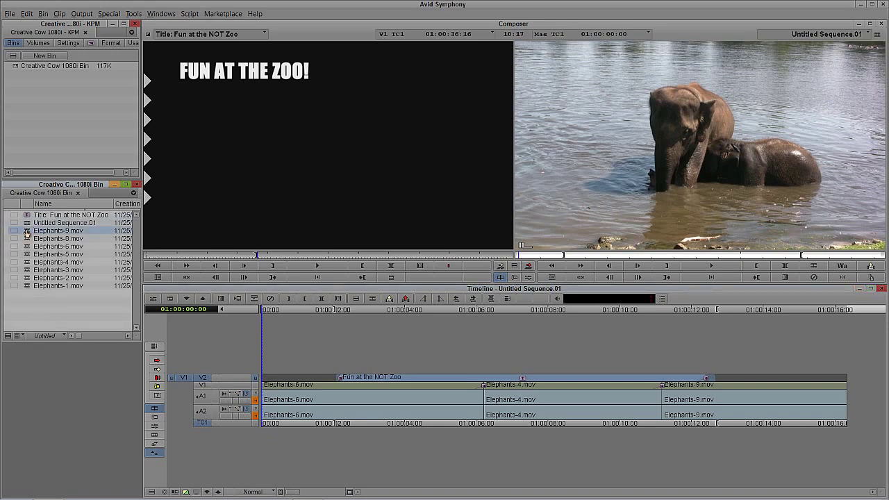
{"action": "double_click", "coordinate": [26, 235]}
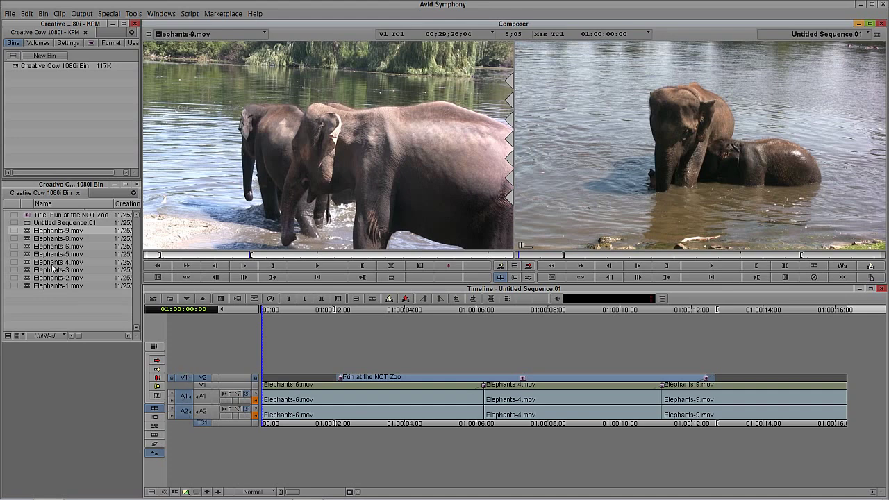
Open the deletion options for the Elephants-9.mov clip and its associated media files.
{"action": "left_click", "coordinate": [28, 236]}
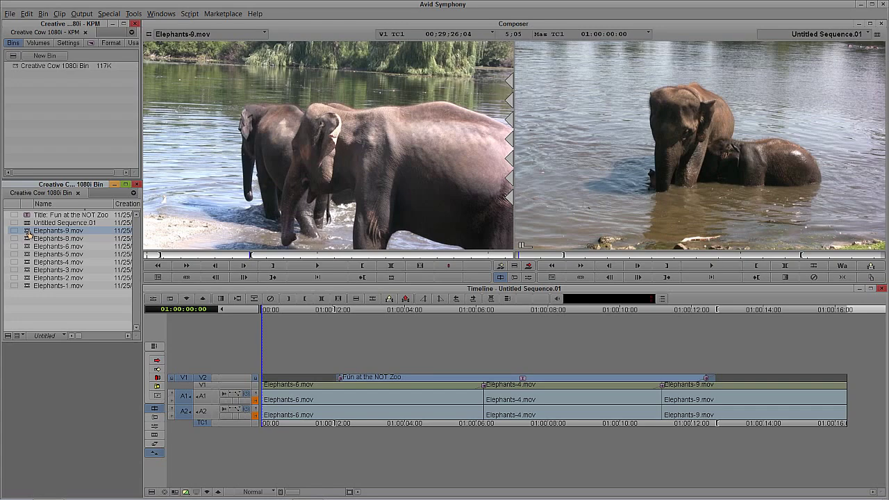
{"action": "key", "text": "Delete"}
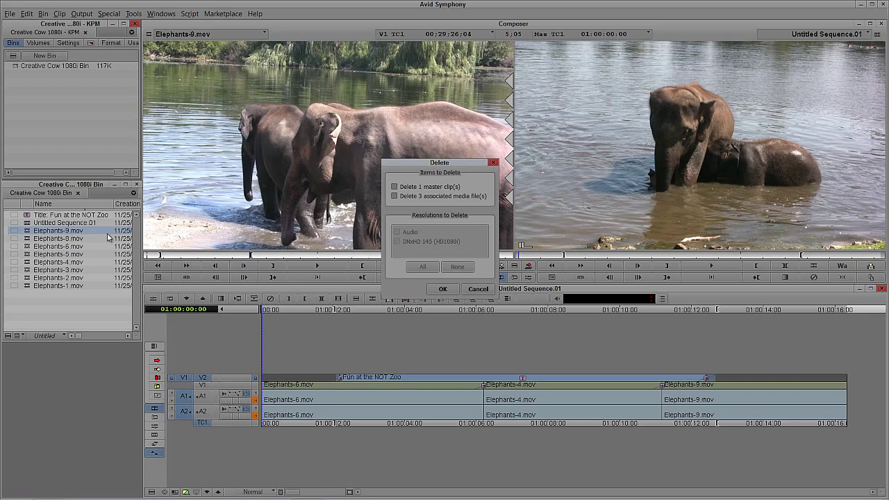
Switch to Windows Explorer, examine the media in Y:\Avid MediaFiles\MXF\1, and return to dismiss the Elephants-9.mov deletion.
{"action": "mouse_move", "coordinate": [547, 496]}
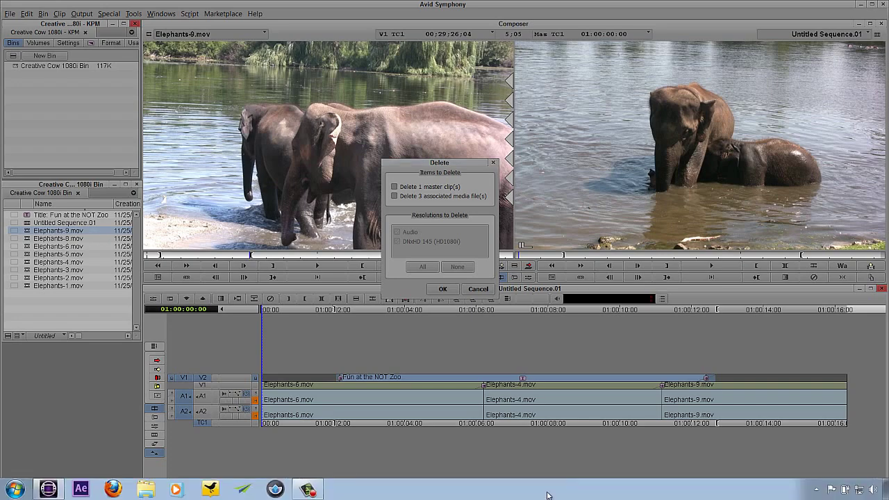
{"action": "key", "text": "super+e"}
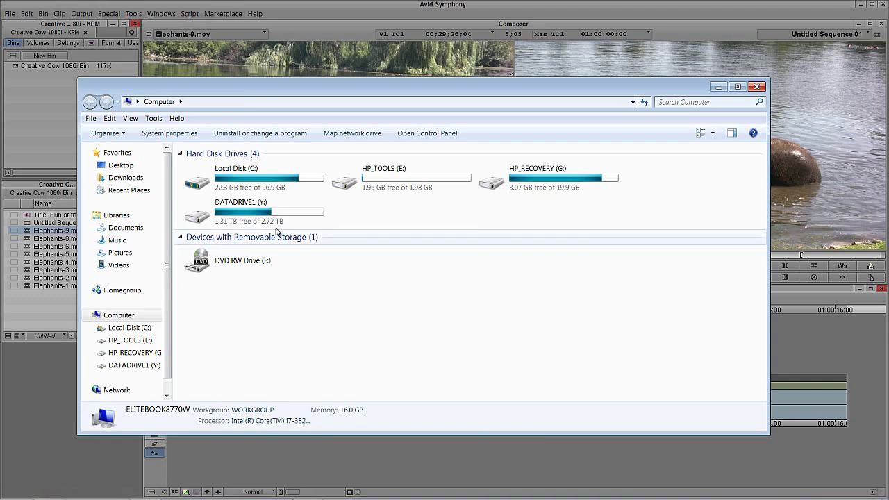
{"action": "double_click", "coordinate": [242, 212]}
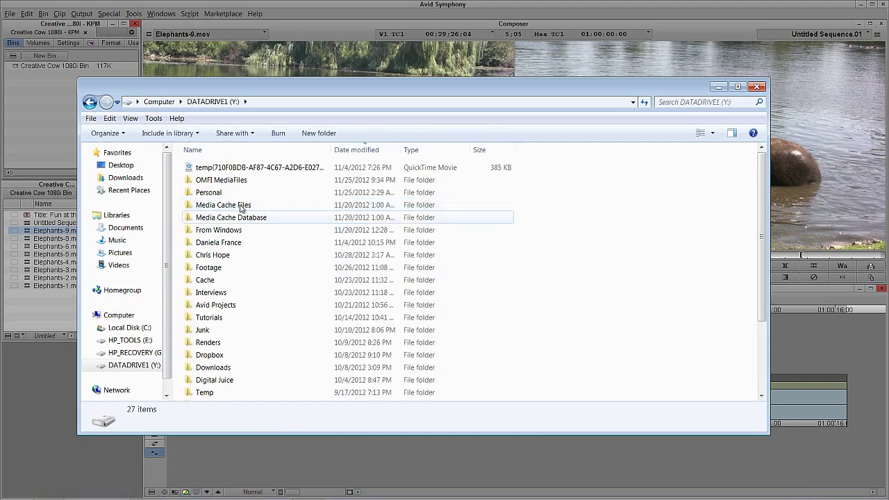
{"action": "left_click", "coordinate": [232, 150]}
{"action": "double_click", "coordinate": [221, 182]}
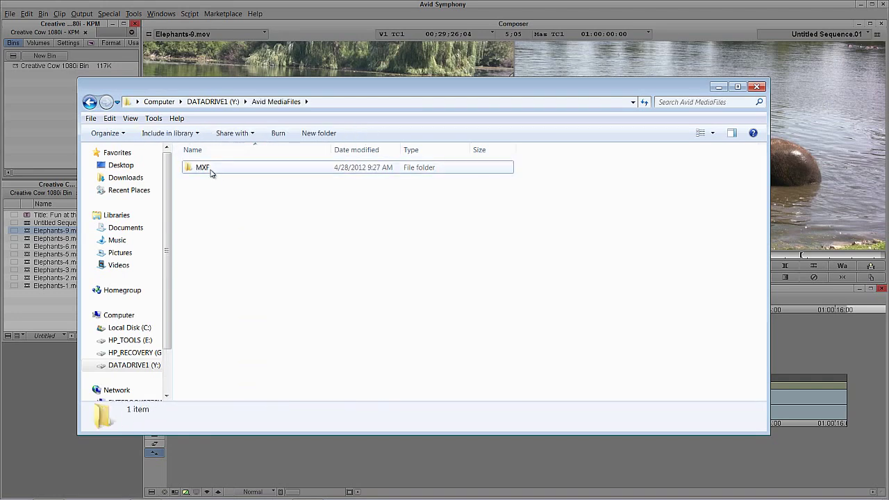
{"action": "double_click", "coordinate": [211, 172]}
{"action": "double_click", "coordinate": [212, 173]}
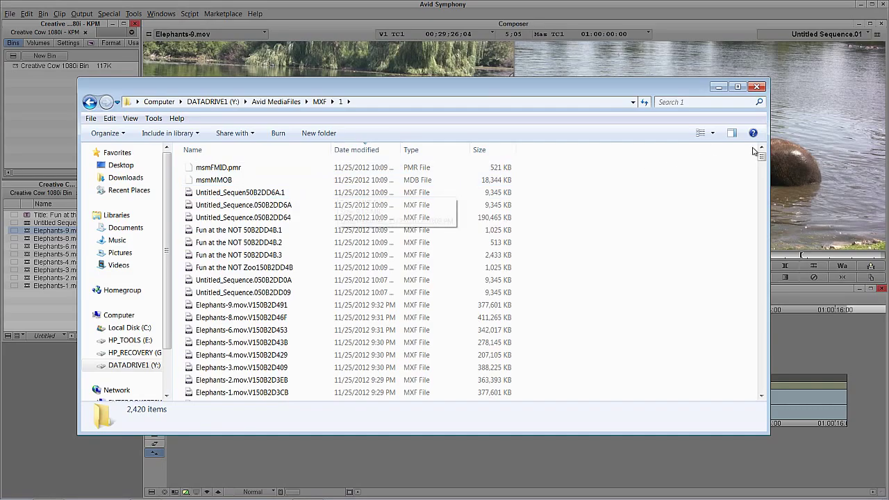
{"action": "left_click_drag", "start_coordinate": [762, 157], "coordinate": [741, 137]}
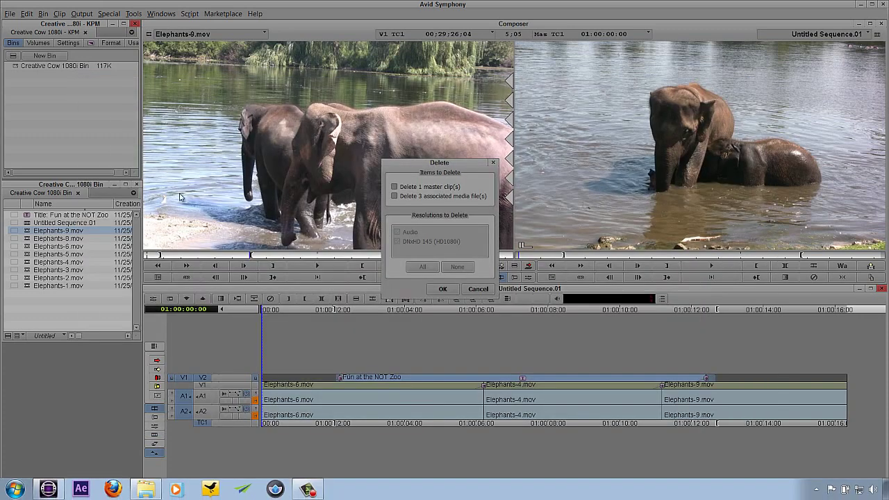
{"action": "left_click", "coordinate": [756, 86]}
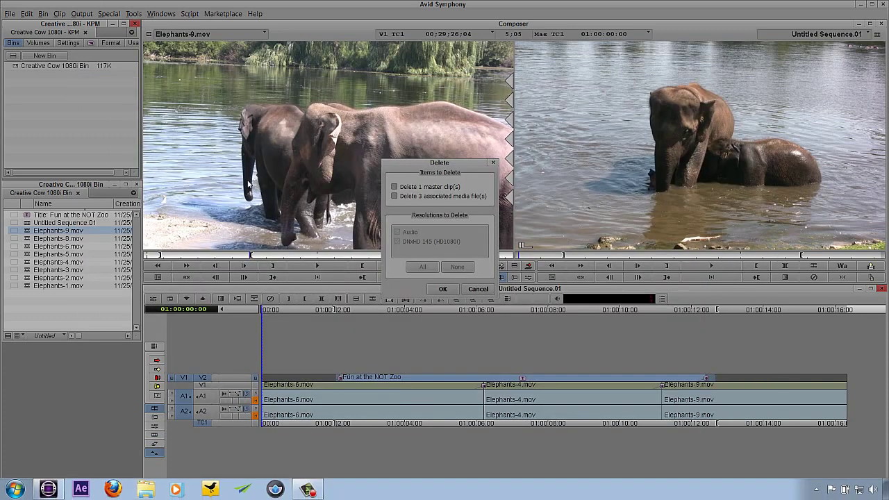
{"action": "left_click", "coordinate": [478, 290]}
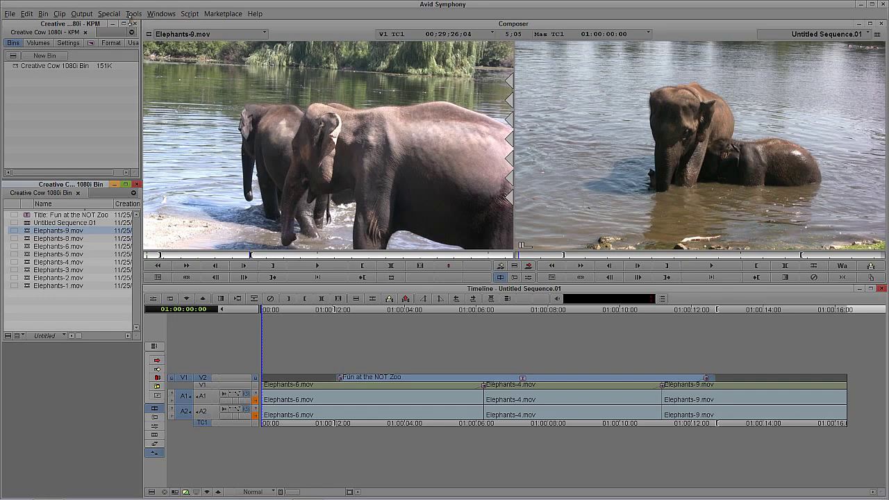
Open the Media Tool and set its display scope to all drives and the current project, Creative Cow 1080i.
{"action": "left_click", "coordinate": [132, 14]}
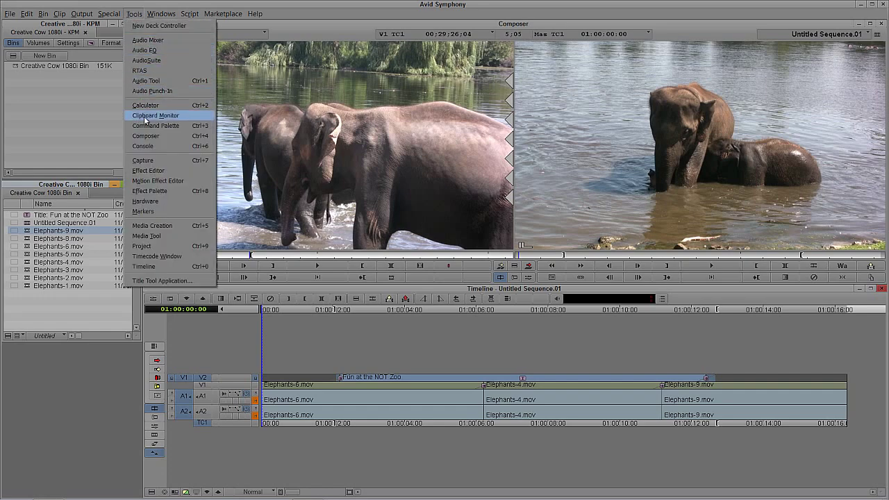
{"action": "left_click", "coordinate": [168, 236]}
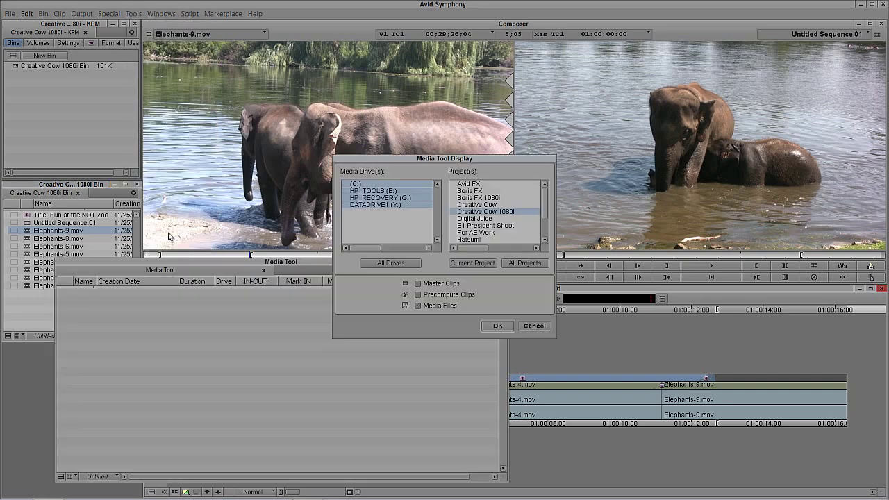
{"action": "left_click_drag", "start_coordinate": [402, 168], "coordinate": [268, 46]}
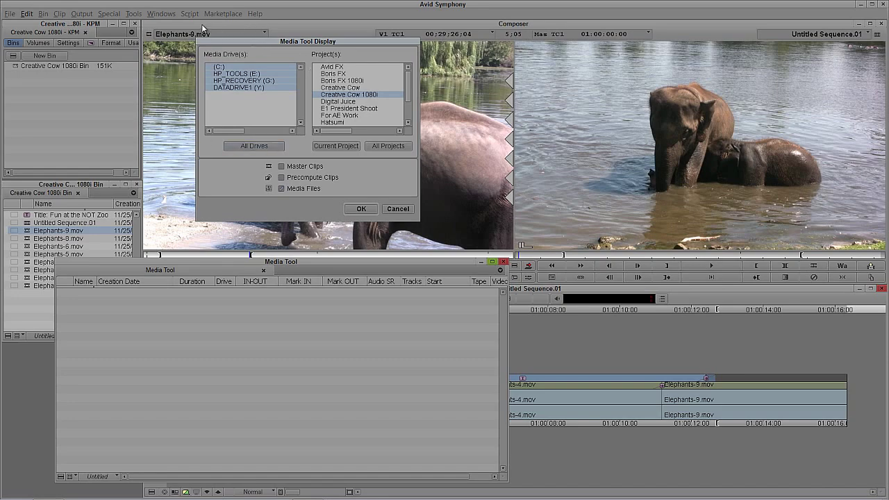
{"action": "left_click", "coordinate": [220, 113]}
{"action": "left_click", "coordinate": [229, 87]}
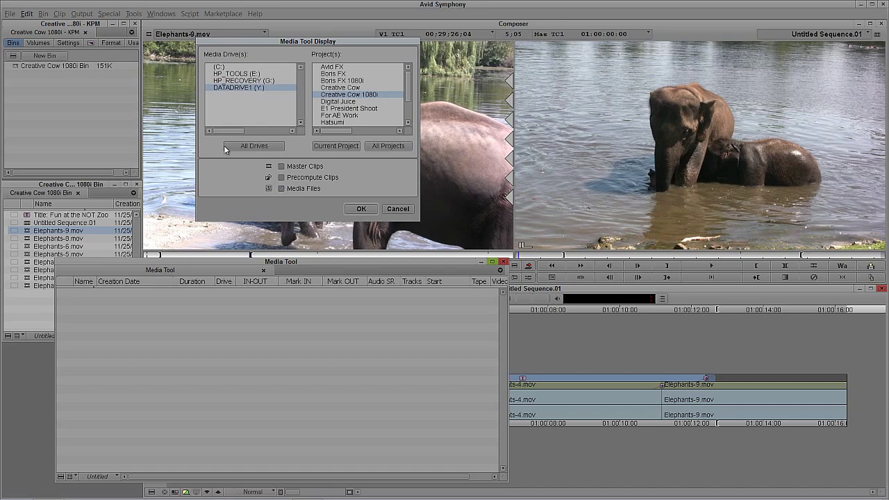
{"action": "left_click", "coordinate": [254, 145]}
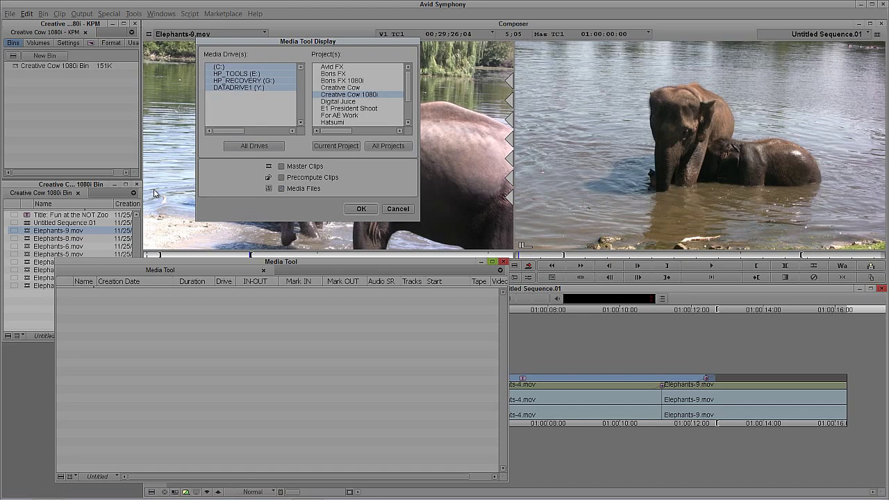
{"action": "left_click", "coordinate": [346, 148]}
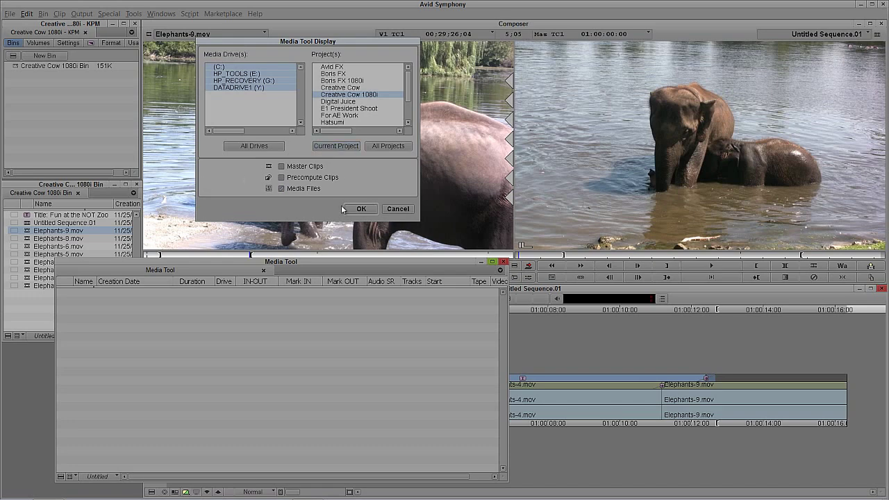
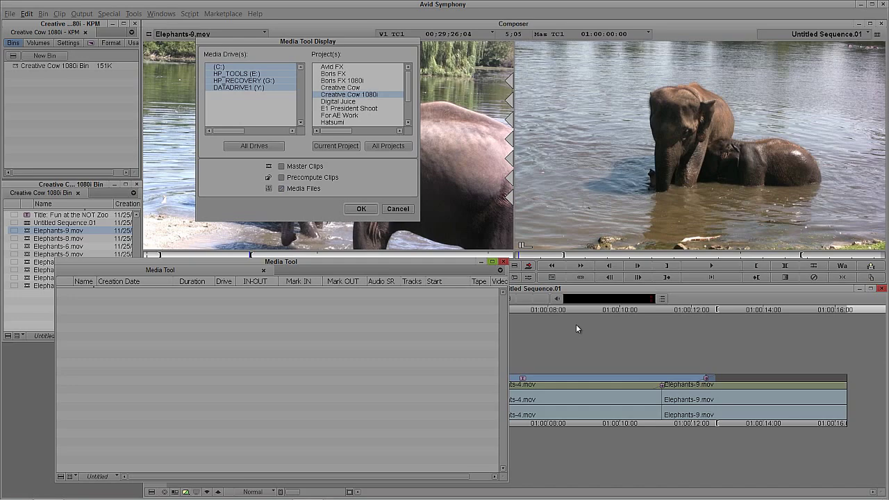
List only the current project's precompute clips in the Media Tool, inspect the Fun at the NOT Zoo entry, and close the list.
{"action": "left_click", "coordinate": [292, 190]}
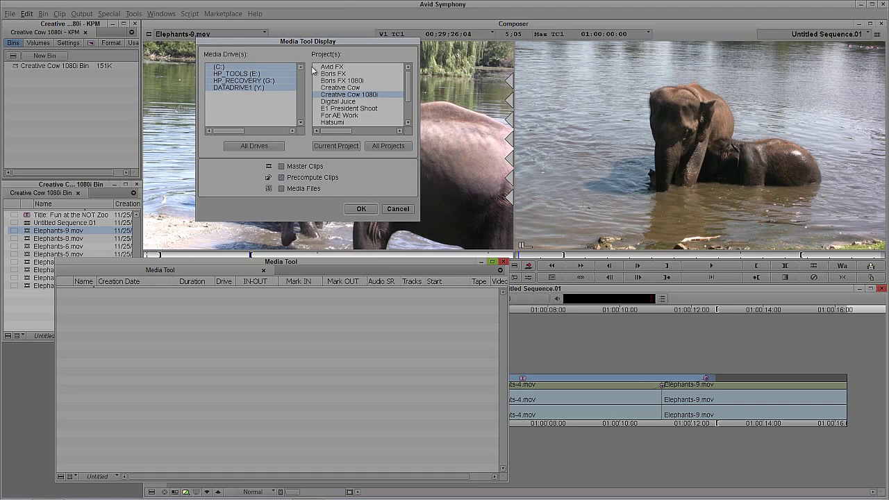
{"action": "left_click", "coordinate": [338, 147]}
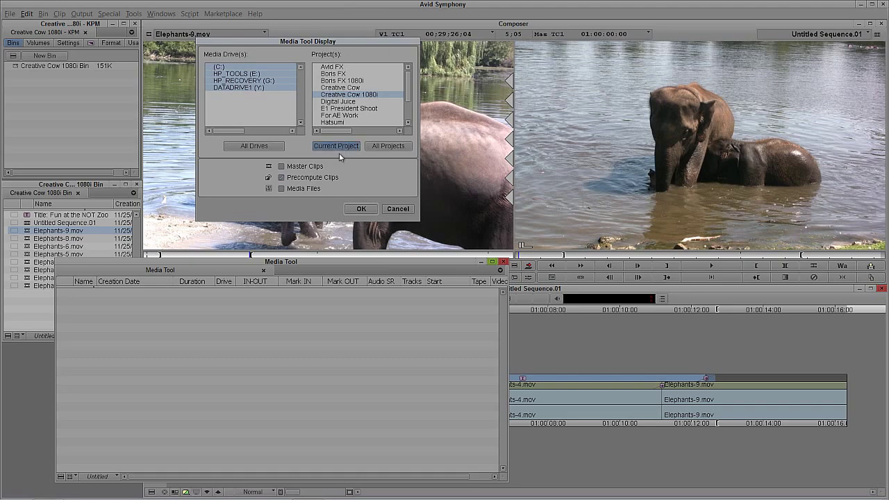
{"action": "left_click", "coordinate": [257, 146]}
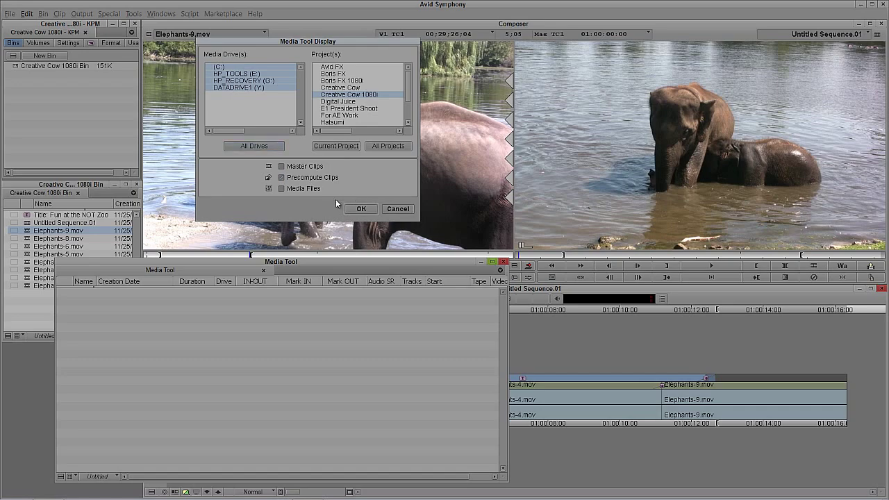
{"action": "left_click", "coordinate": [361, 208]}
{"action": "left_click_drag", "start_coordinate": [267, 261], "coordinate": [377, 86]}
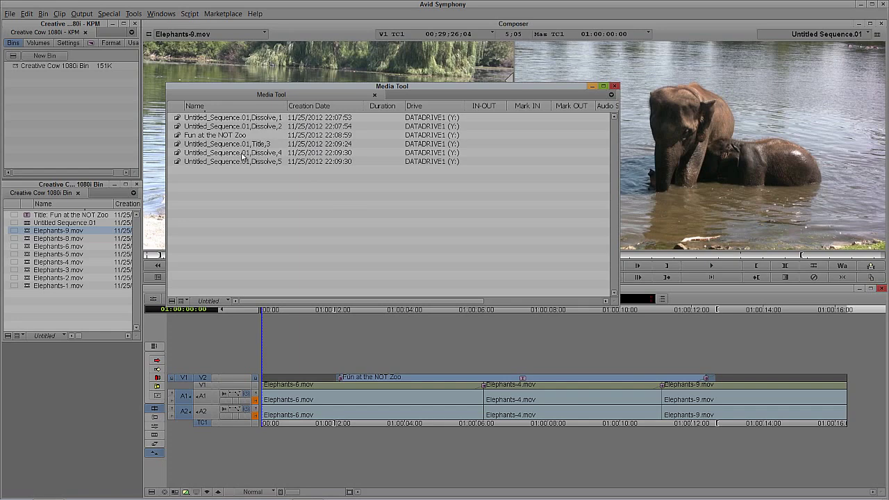
{"action": "left_click", "coordinate": [179, 136]}
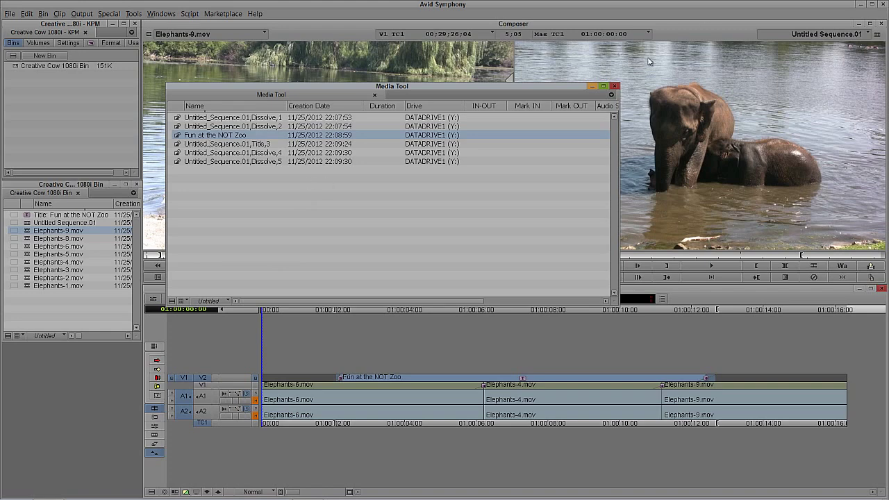
{"action": "left_click", "coordinate": [614, 86]}
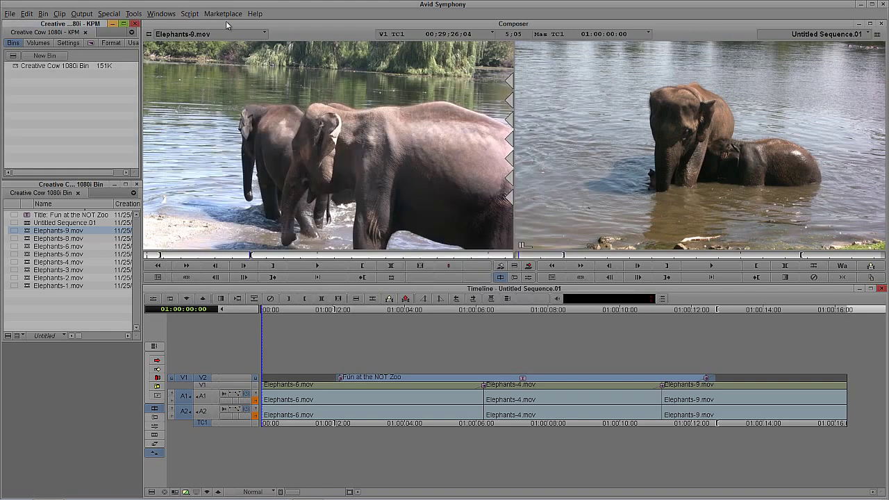
Reopen the Media Tool to show the Creative Cow 1080i precompute clips on all drives.
{"action": "left_click", "coordinate": [133, 13]}
{"action": "left_click", "coordinate": [159, 237]}
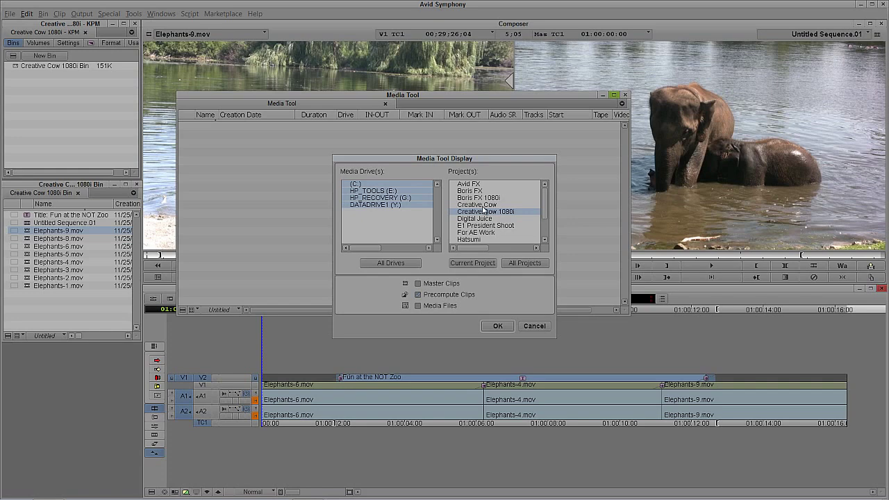
{"action": "left_click", "coordinate": [418, 295]}
{"action": "left_click", "coordinate": [498, 326]}
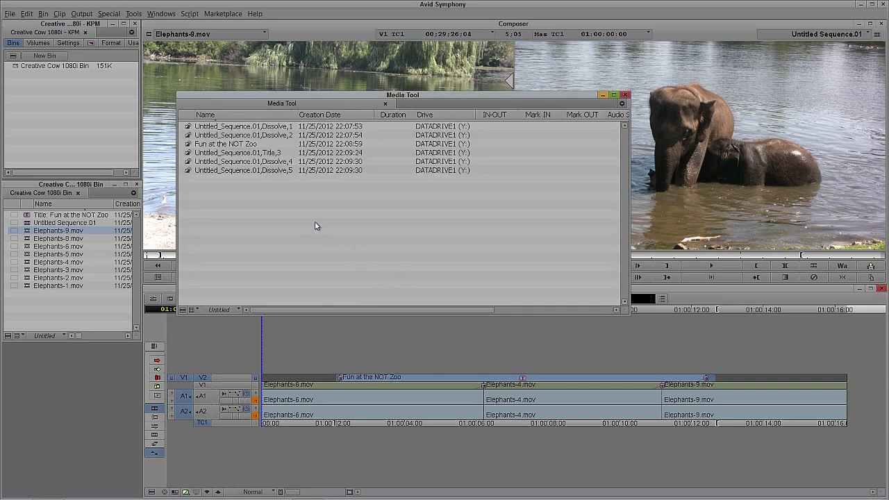
Delete the video files of all the listed precompute clips and close the Media Tool.
{"action": "key", "text": "ctrl+a"}
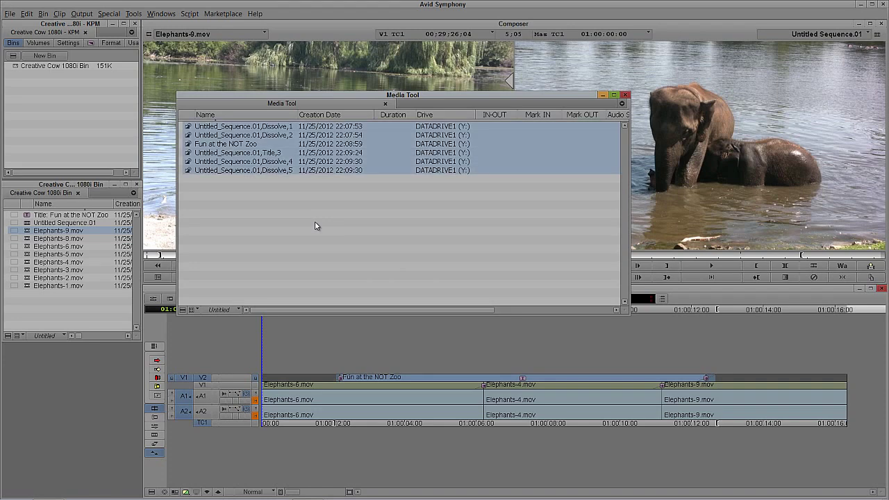
{"action": "key", "text": "Delete"}
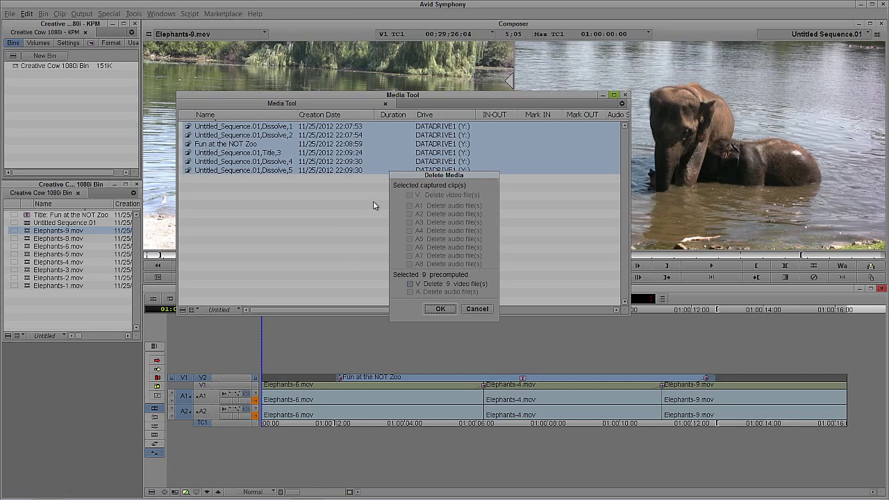
{"action": "left_click", "coordinate": [441, 309]}
{"action": "left_click", "coordinate": [441, 311]}
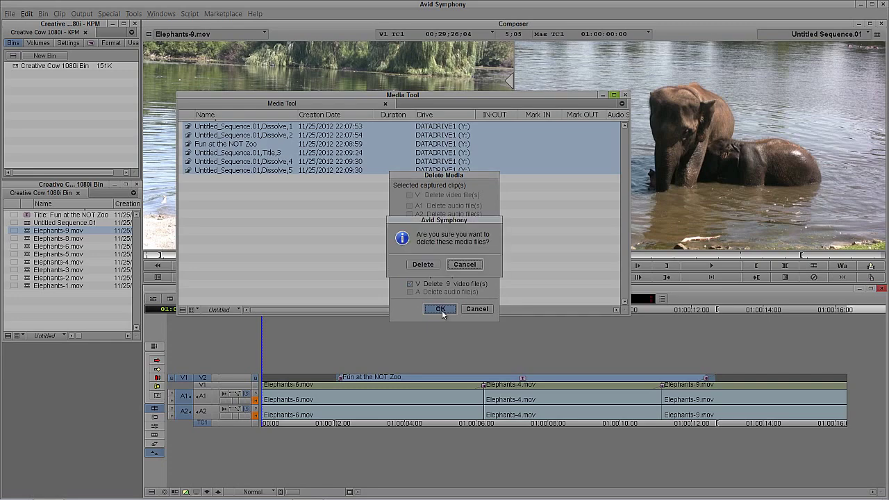
{"action": "left_click", "coordinate": [421, 264]}
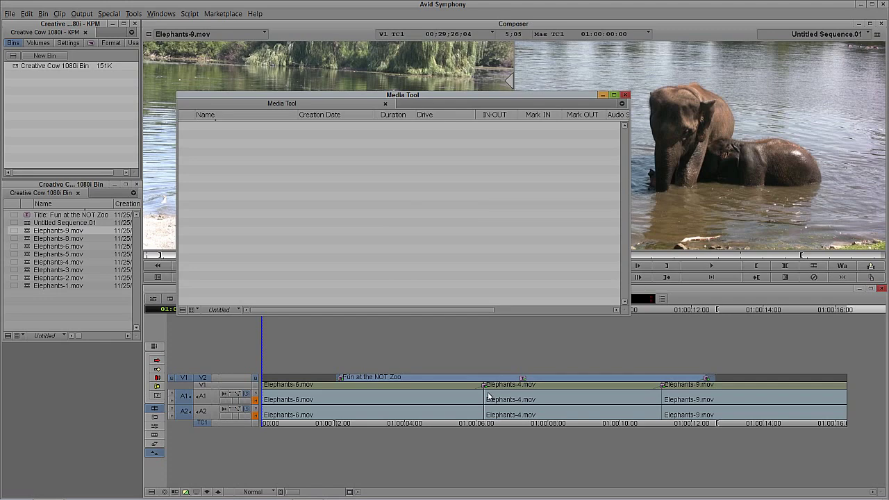
{"action": "left_click", "coordinate": [625, 94]}
Scrub the sequence through the title on V2 to check its media after the deletion.
{"action": "left_click_drag", "start_coordinate": [332, 374], "coordinate": [472, 356]}
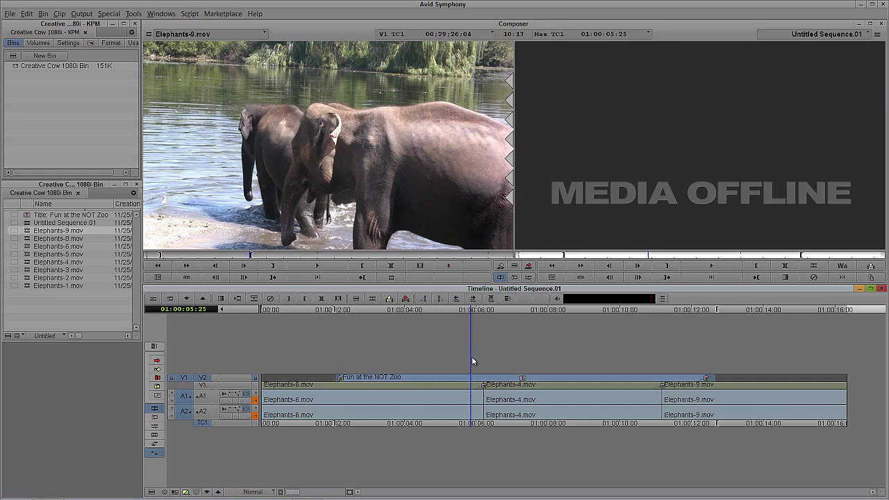
{"action": "right_click", "coordinate": [475, 371]}
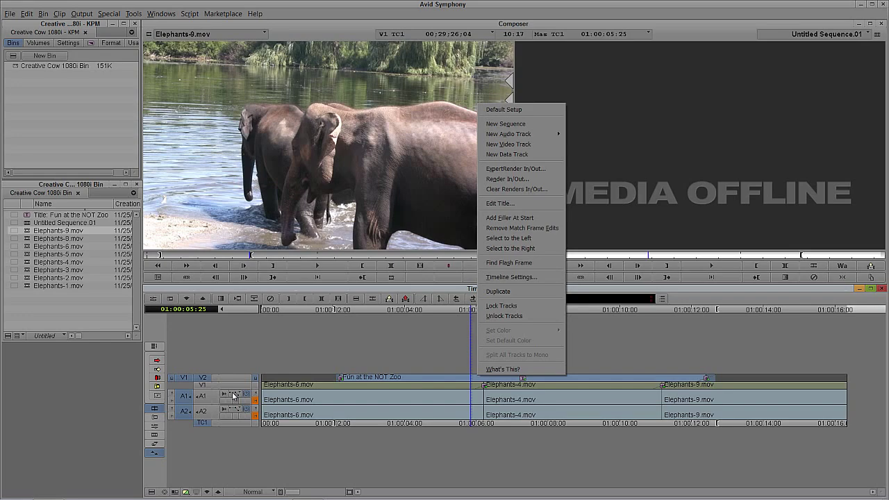
{"action": "left_click", "coordinate": [347, 404]}
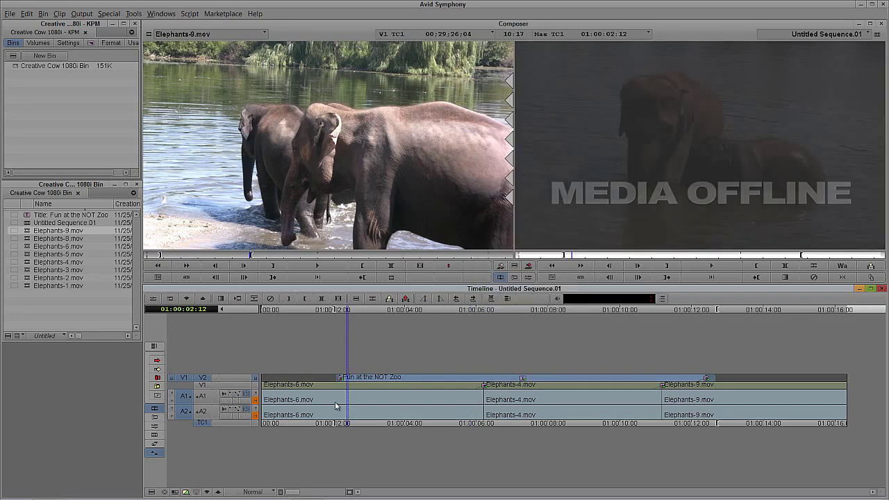
Mark the span of the title on V2 and re-create its title media on DATADRIVE1 (Y:) at DNxHD 145 MXF.
{"action": "left_click", "coordinate": [325, 401]}
{"action": "left_click_drag", "start_coordinate": [323, 401], "coordinate": [722, 400]}
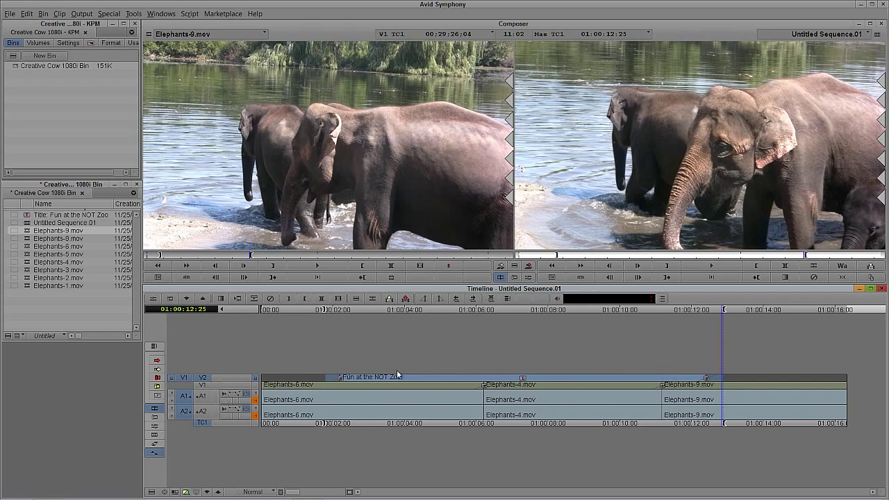
{"action": "left_click", "coordinate": [59, 14]}
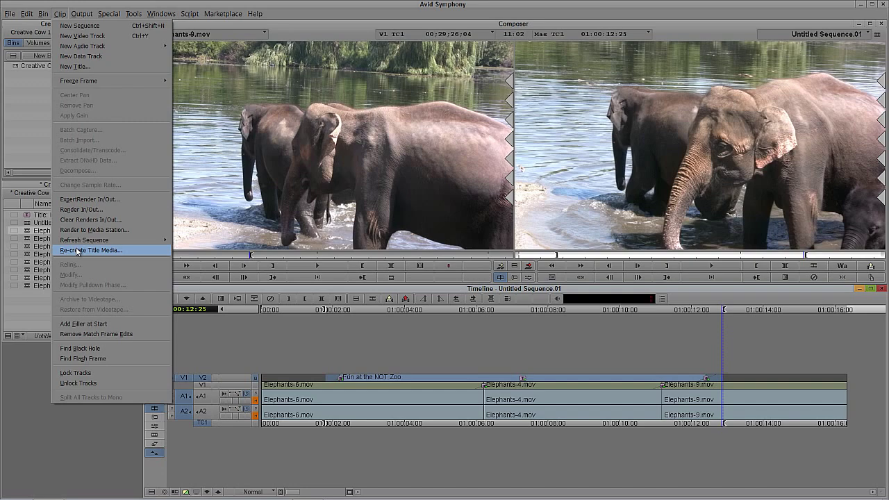
{"action": "left_click", "coordinate": [107, 251]}
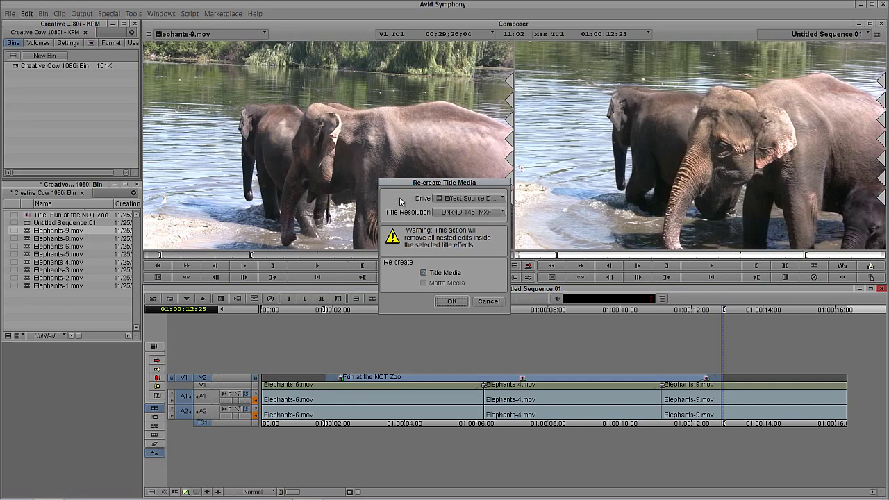
{"action": "left_click", "coordinate": [472, 199]}
{"action": "left_click", "coordinate": [480, 240]}
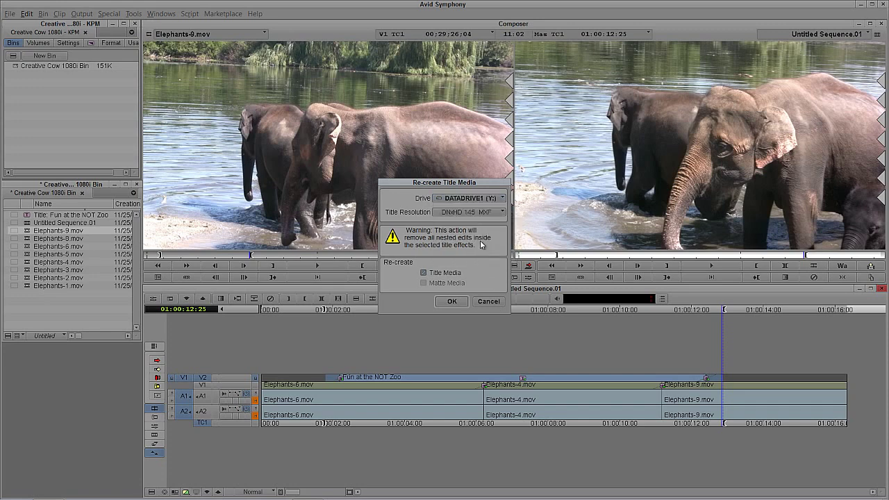
{"action": "left_click", "coordinate": [450, 302]}
{"action": "left_click", "coordinate": [452, 300]}
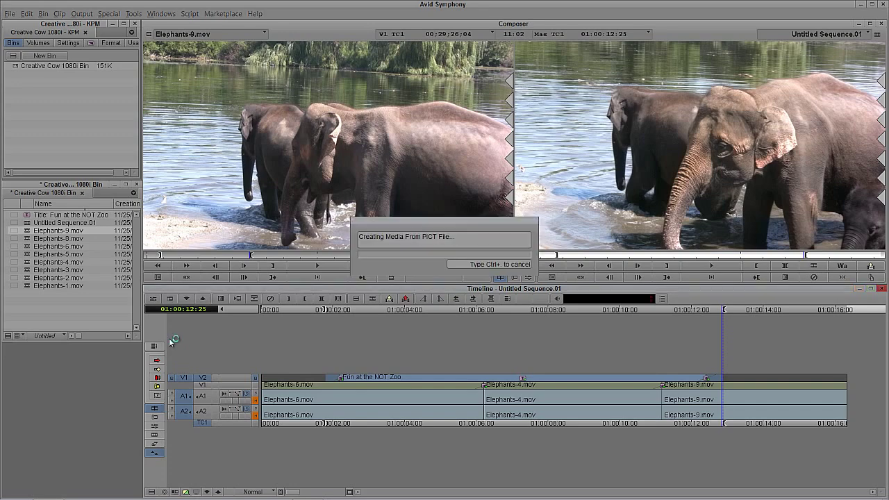
Scrub through the re-created title and back to 01:00:01:12, before its start, to check its media.
{"action": "left_click", "coordinate": [410, 390]}
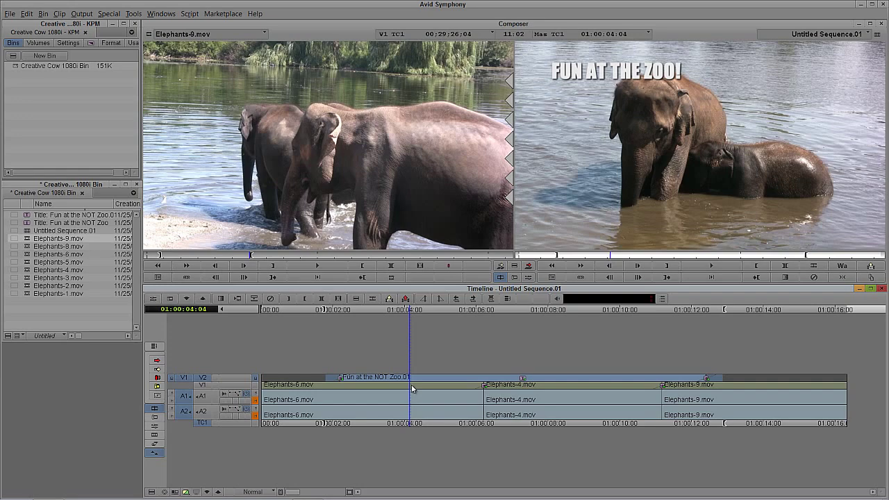
{"action": "left_click_drag", "start_coordinate": [395, 392], "coordinate": [330, 392]}
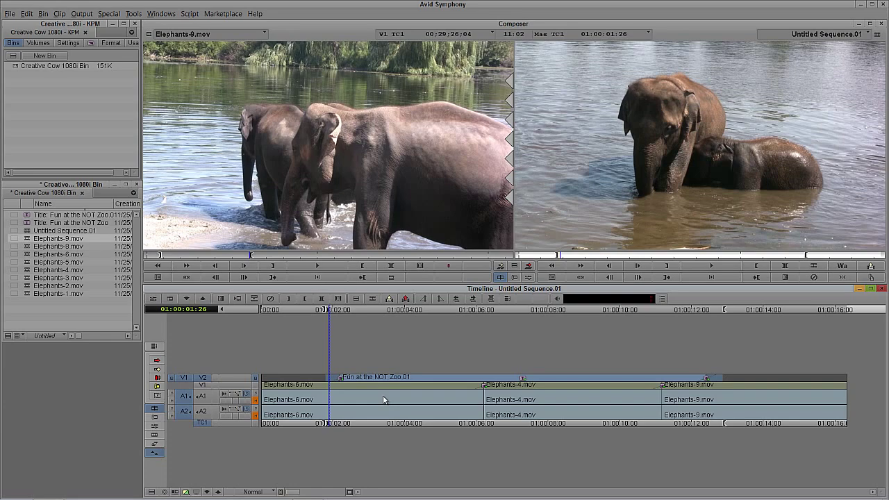
{"action": "key", "text": "Left"}
{"action": "key", "text": "Left"}
{"action": "key", "text": "Left"}
{"action": "key", "text": "Left"}
{"action": "key", "text": "Left"}
{"action": "key", "text": "Left"}
{"action": "key", "text": "Left"}
{"action": "key", "text": "Left"}
{"action": "key", "text": "Left"}
{"action": "key", "text": "Left"}
{"action": "key", "text": "Left"}
{"action": "key", "text": "Left"}
{"action": "key", "text": "Left"}
{"action": "key", "text": "Left"}
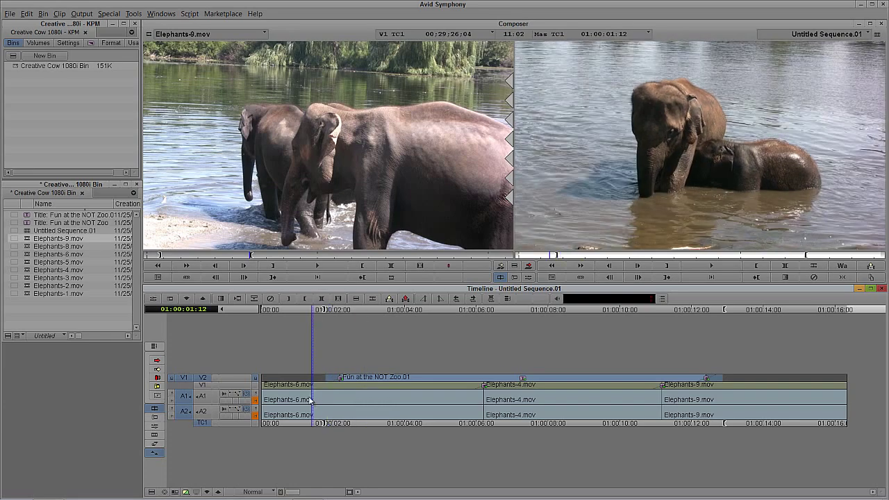
Patch the source to track V1, match frame Elephants-6.mov at 01:00:01:12, and play the source clip backward to its start.
{"action": "left_click_drag", "start_coordinate": [202, 391], "coordinate": [202, 384]}
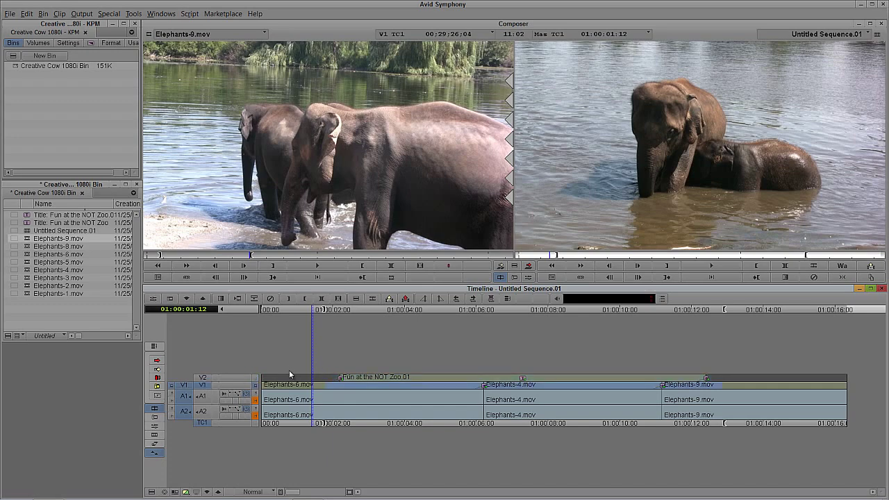
{"action": "key", "text": "F8"}
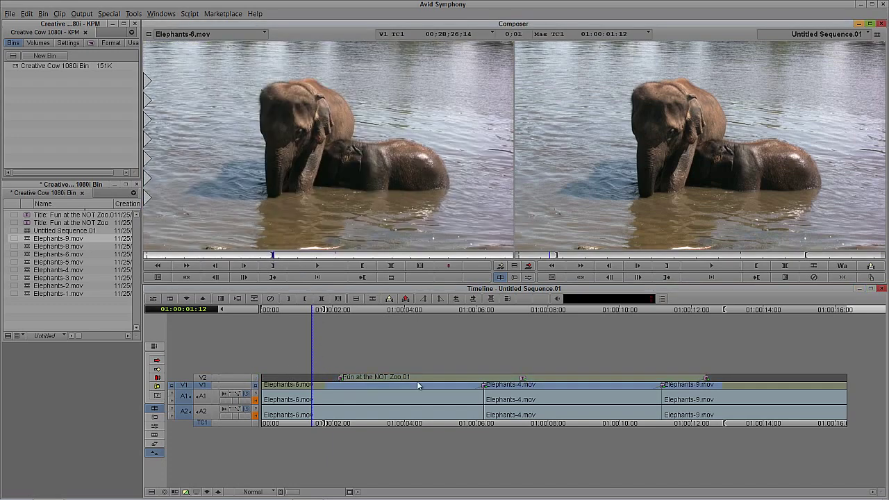
{"action": "key", "text": "j"}
{"action": "key", "text": "j"}
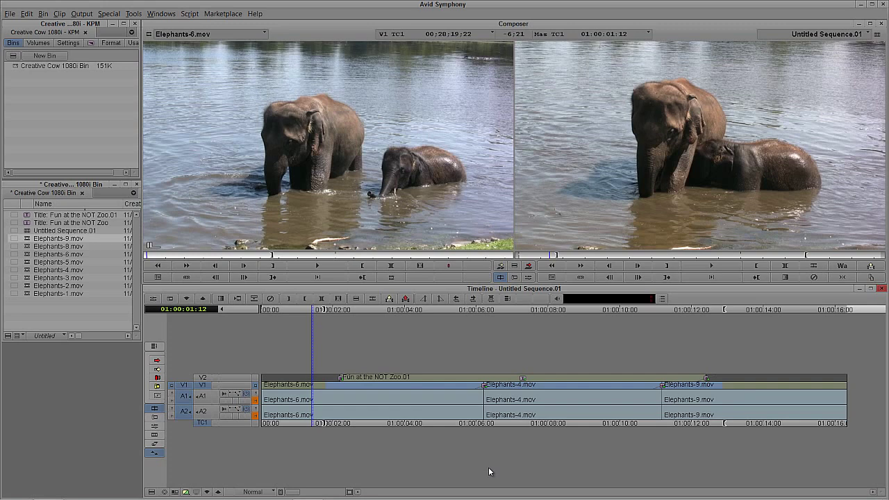
List the master clips, precompute clips and media files of the Creative Cow 1080i project on all drives in the Media Tool.
{"action": "left_click", "coordinate": [150, 61]}
{"action": "left_click", "coordinate": [133, 13]}
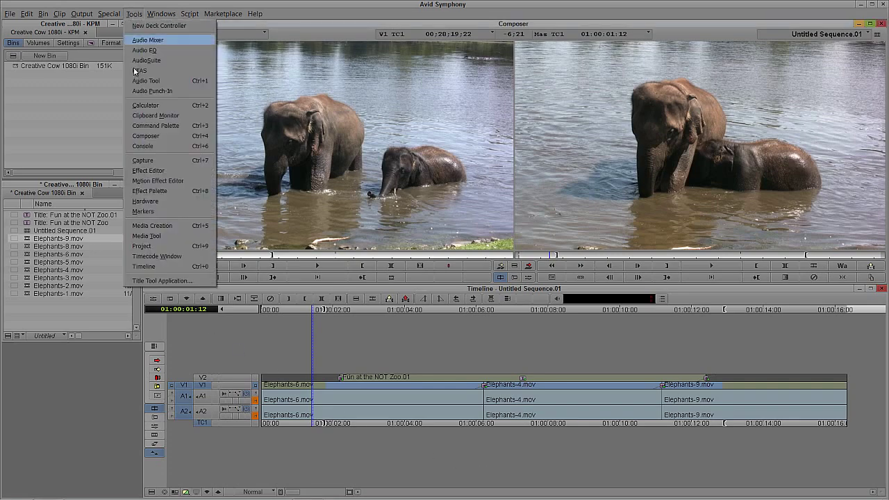
{"action": "left_click", "coordinate": [153, 237]}
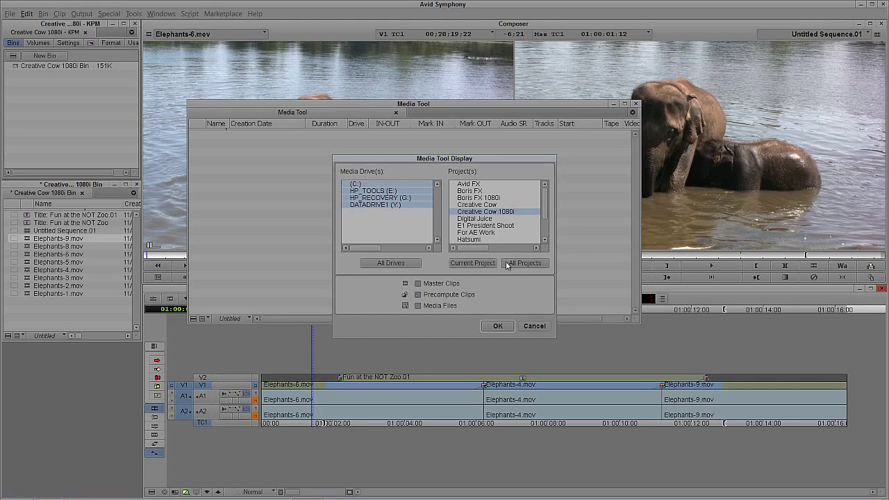
{"action": "left_click", "coordinate": [493, 328]}
{"action": "left_click", "coordinate": [497, 325]}
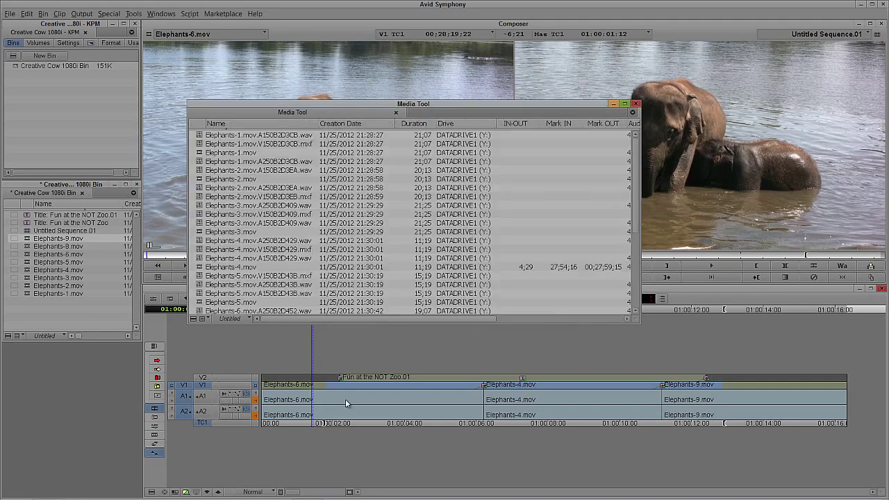
{"action": "scroll", "coordinate": [634, 182], "scroll_direction": "down", "scroll_amount": 4}
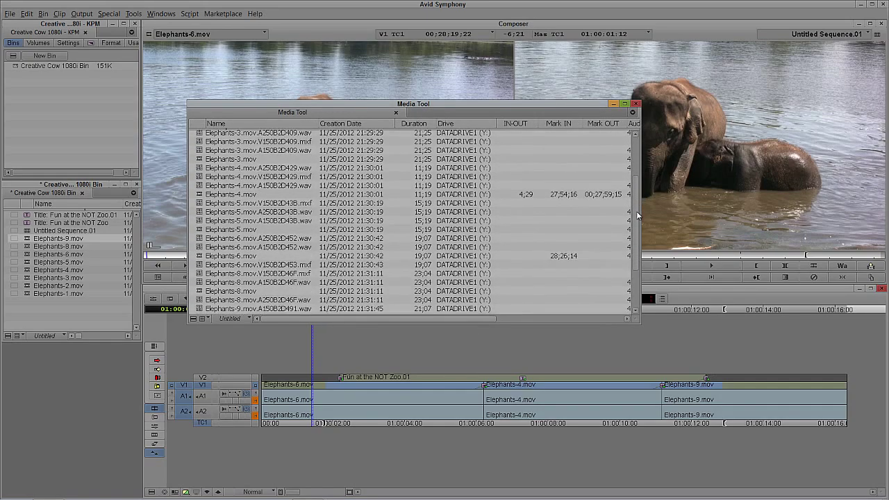
{"action": "left_click_drag", "start_coordinate": [640, 218], "coordinate": [642, 136]}
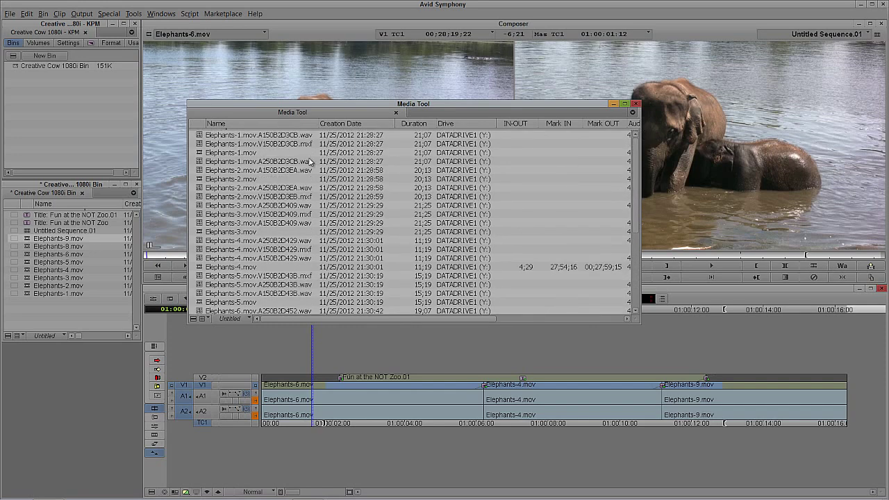
Select the media relatives of Untitled Sequence.01 and review the highlighted files in the Media Tool.
{"action": "left_click", "coordinate": [26, 232]}
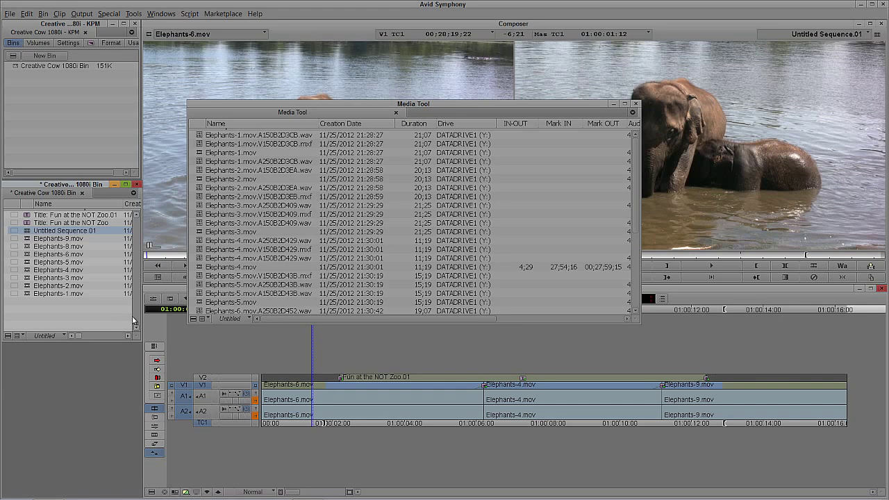
{"action": "left_click", "coordinate": [44, 14]}
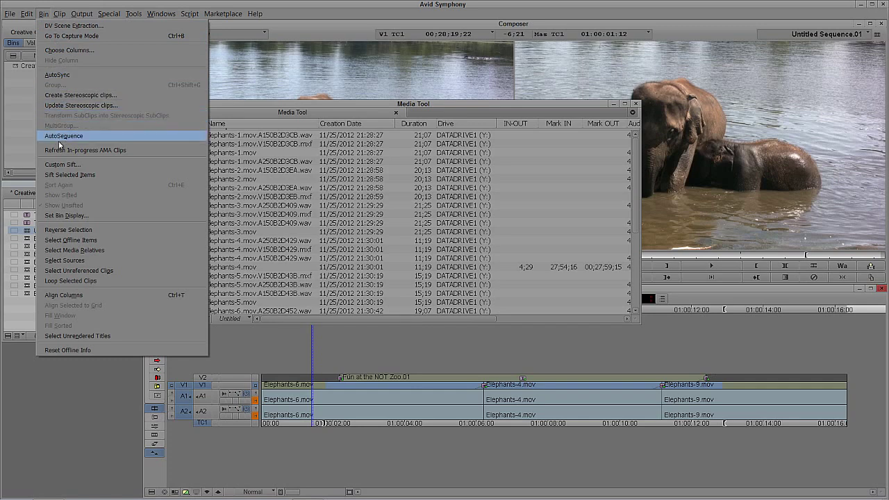
{"action": "left_click", "coordinate": [60, 250]}
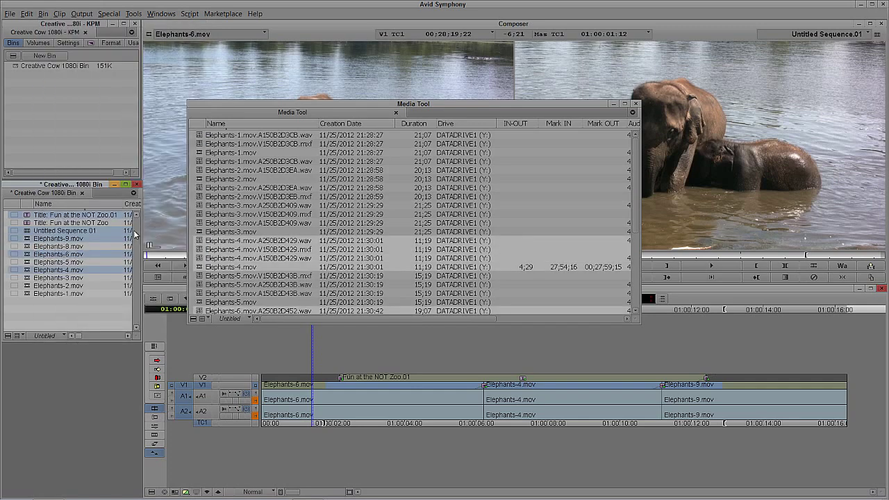
{"action": "left_click", "coordinate": [266, 104]}
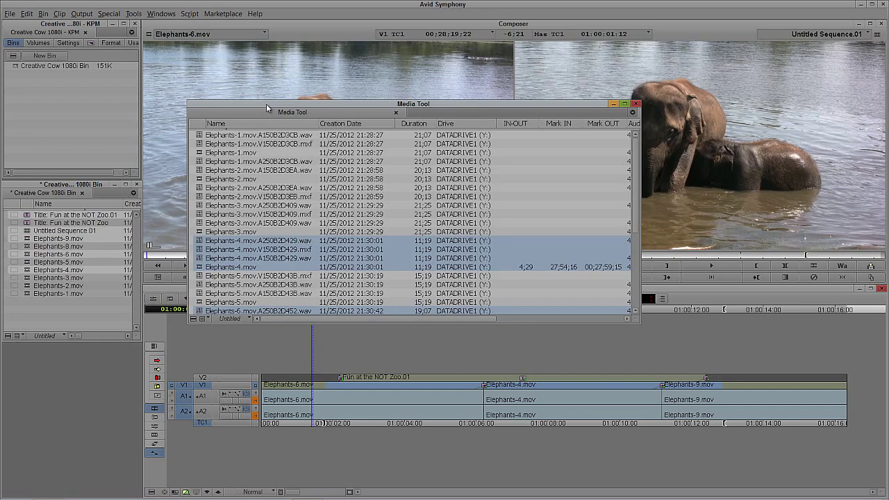
{"action": "left_click_drag", "start_coordinate": [637, 147], "coordinate": [641, 184]}
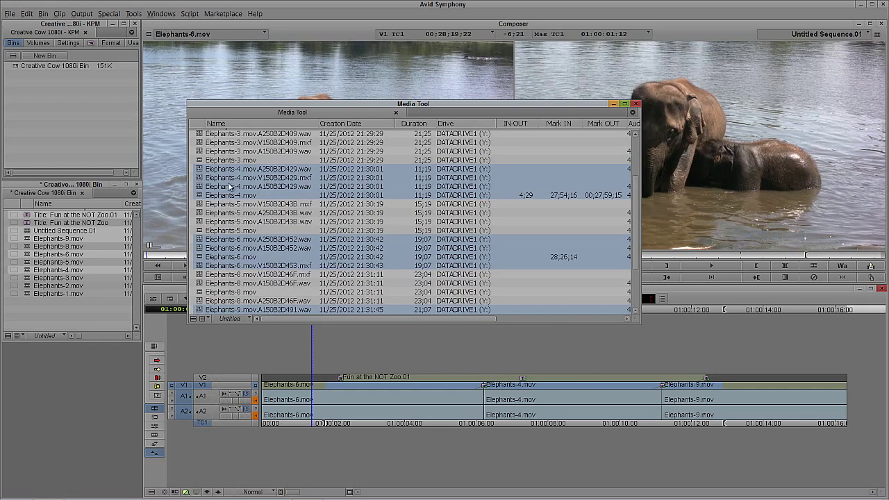
{"action": "scroll", "coordinate": [246, 241], "scroll_direction": "down", "scroll_amount": 3}
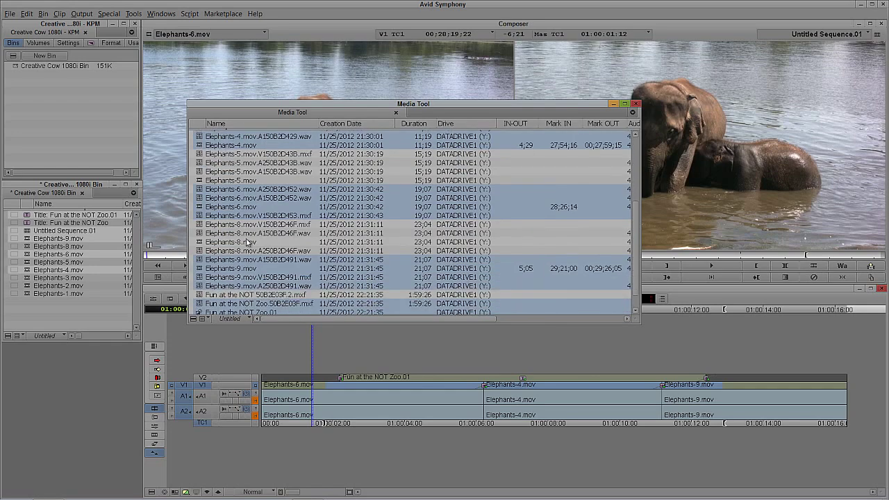